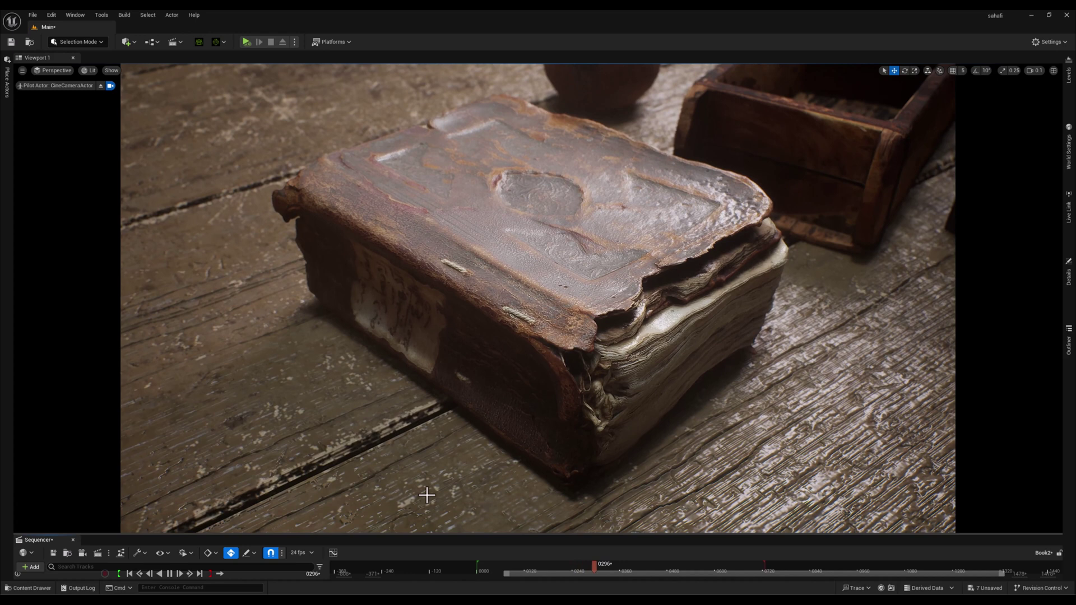
Select the book, stop the sequence playback, and show the old_book/Book folder in the Content Drawer
left_click(640, 409)
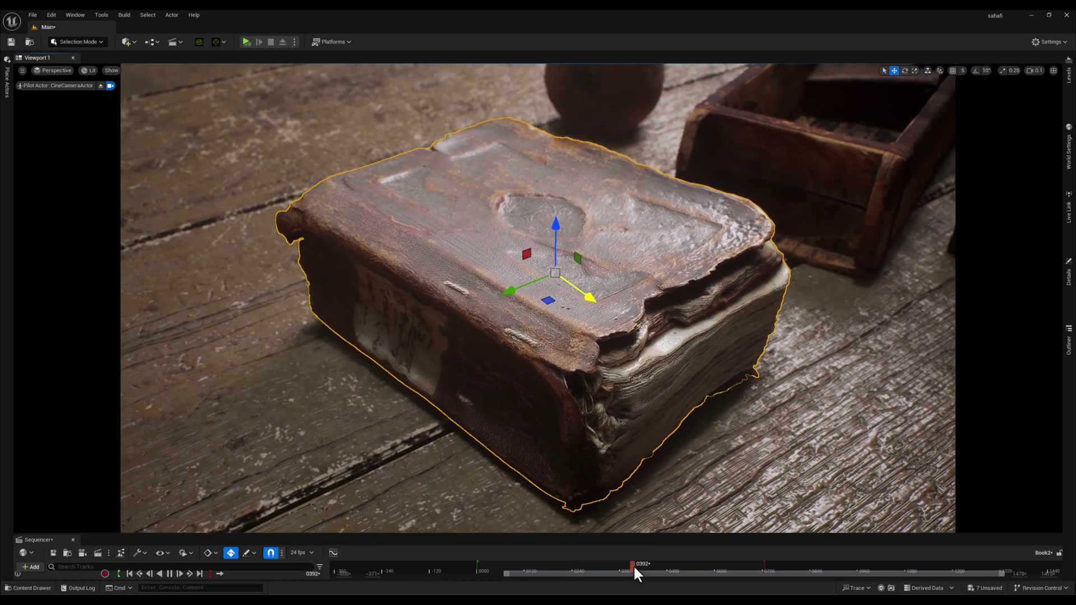
left_click(635, 566)
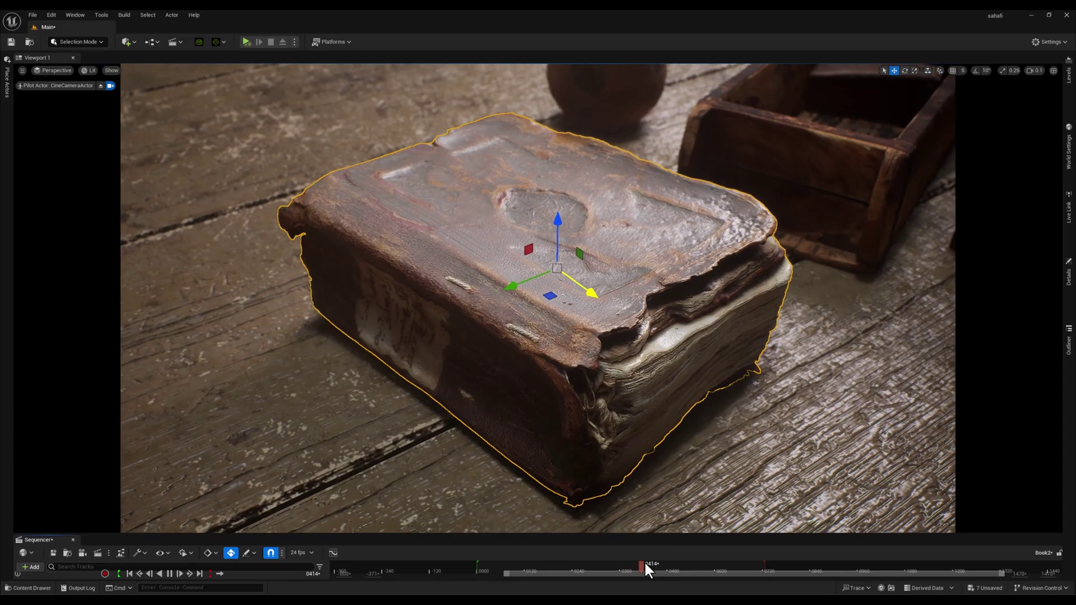
key("ctrl+space")
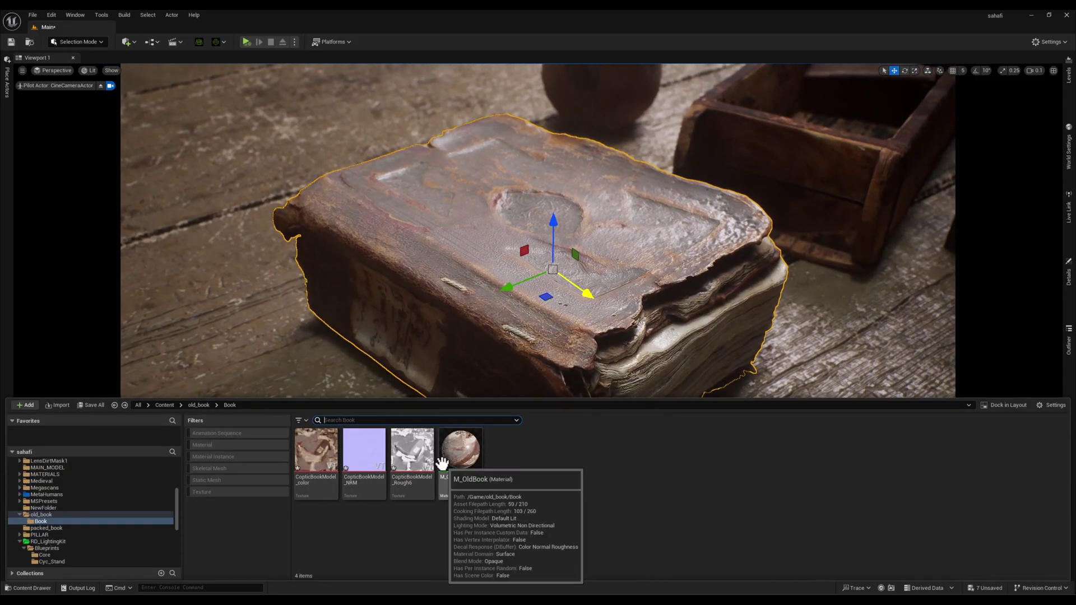
Open M_OldBook in a Material Editor tab docked beside Main, then return to the level and assets
double_click(461, 454)
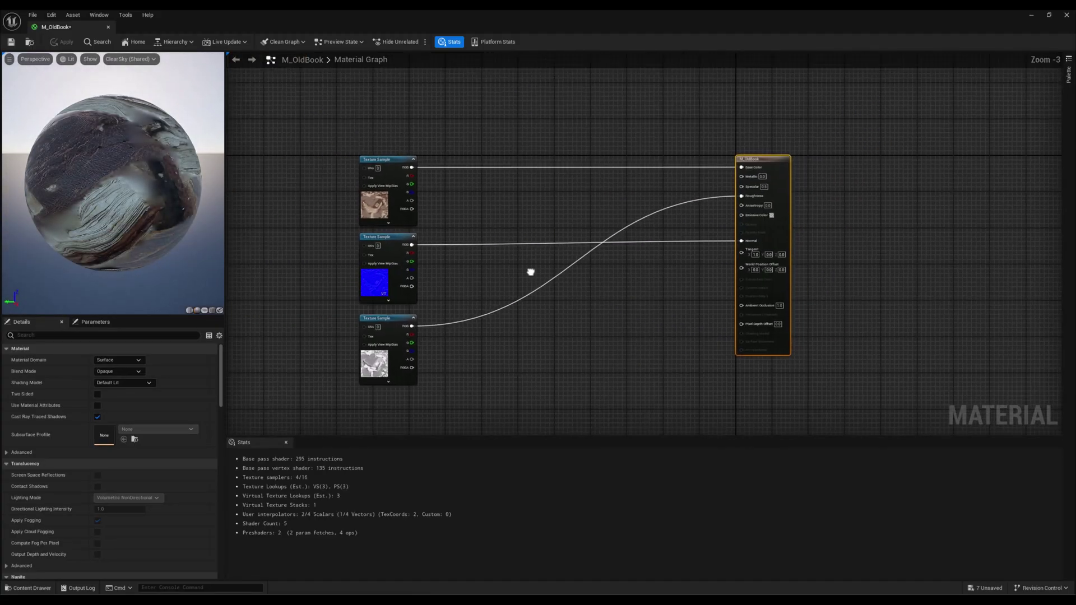
left_click_drag(79, 28, 157, 25)
left_click(86, 34)
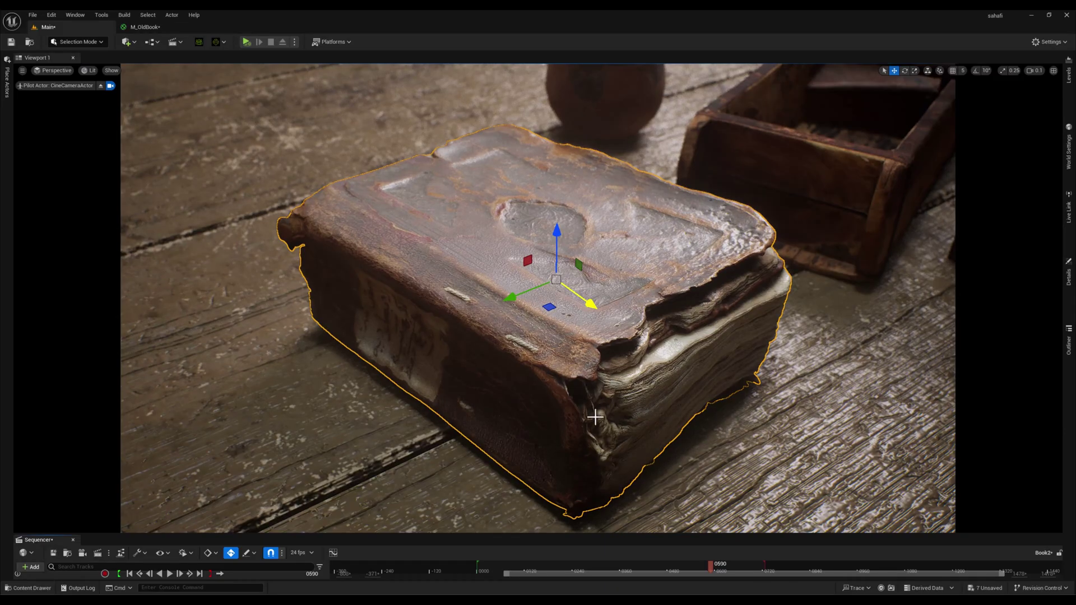
key("ctrl+space")
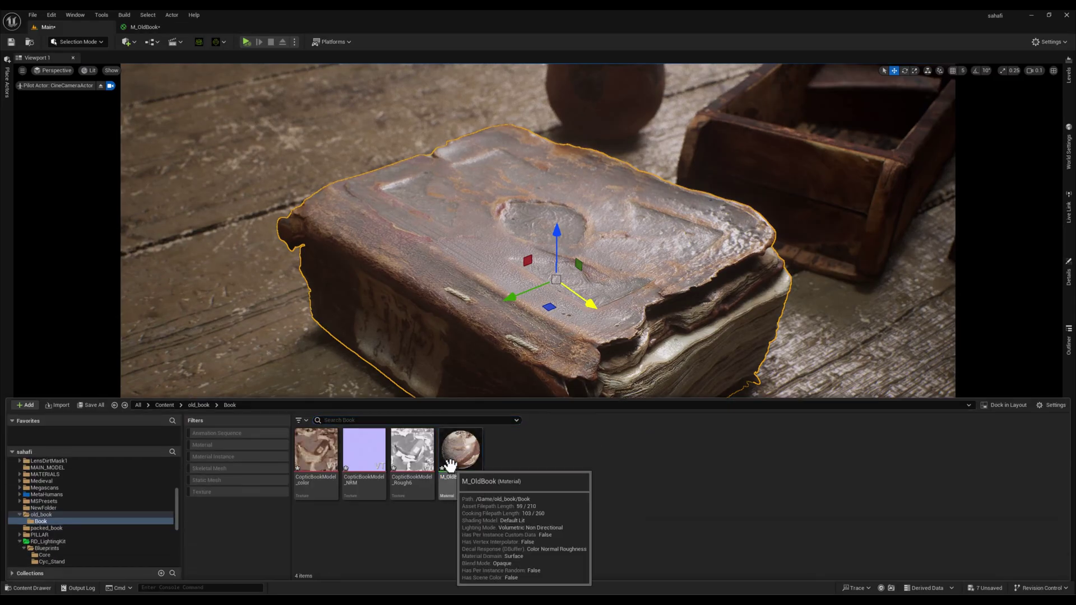
Create a material instance of M_OldBook named M_OldBook_Inst
right_click(448, 464)
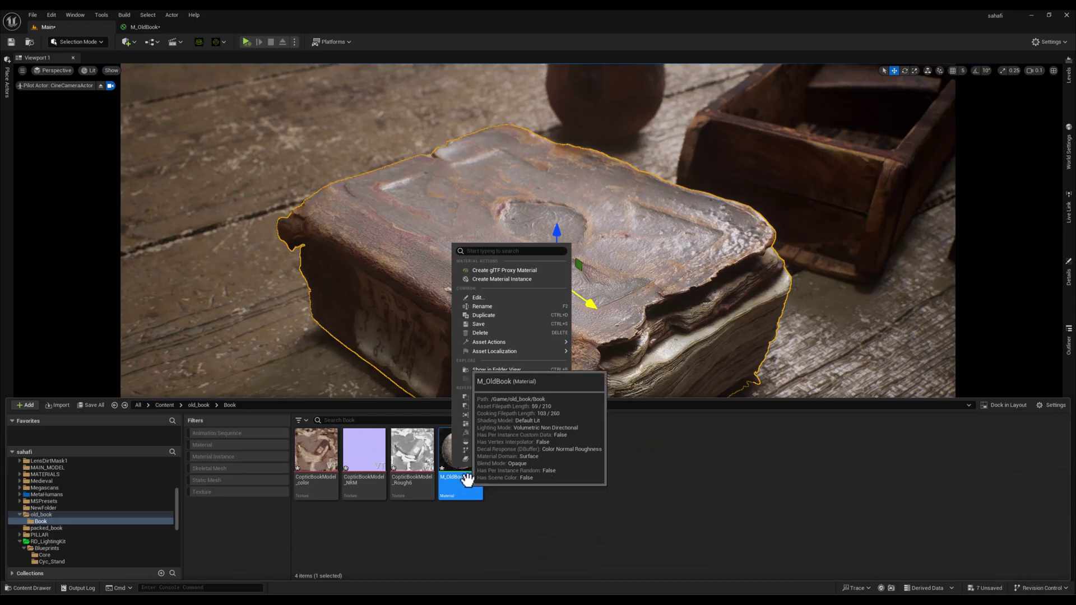
left_click(519, 279)
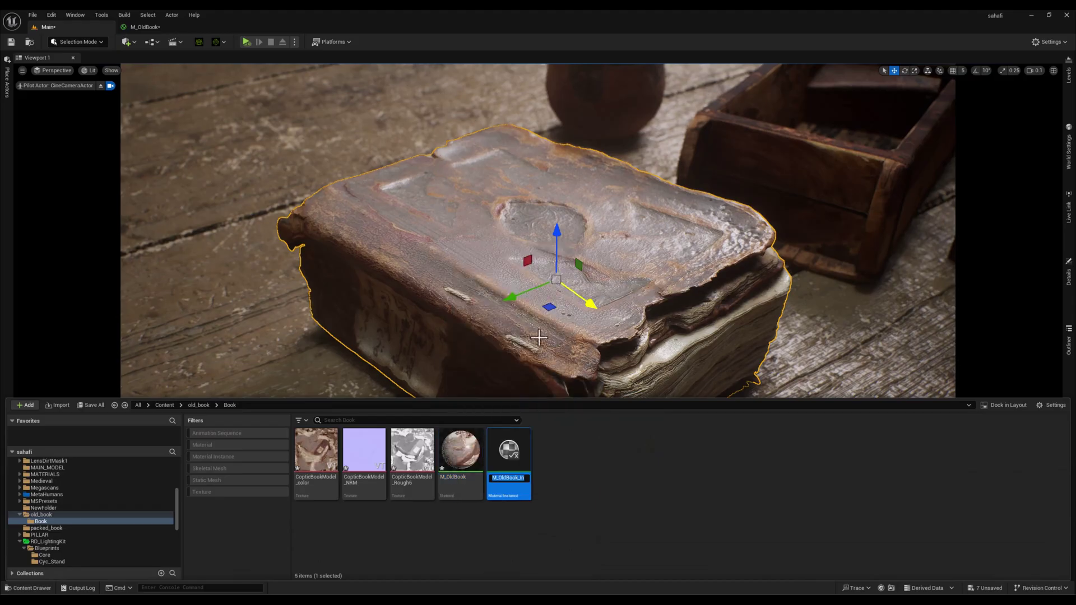
key("Return")
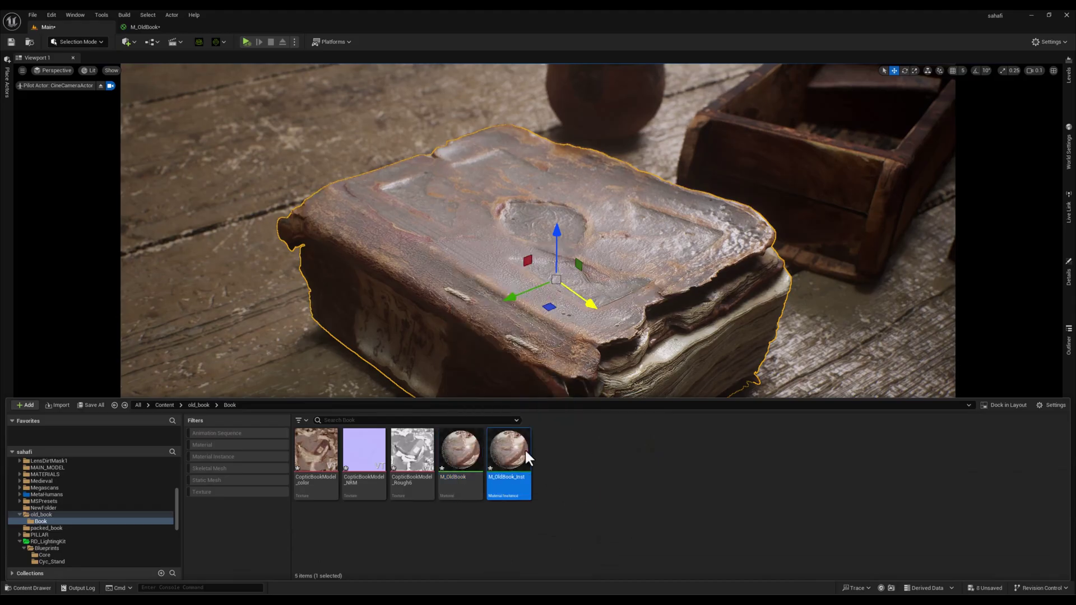
Apply M_OldBook_Inst to the book and open it in the instance editor
left_click_drag(514, 460, 504, 503)
key("ctrl+space")
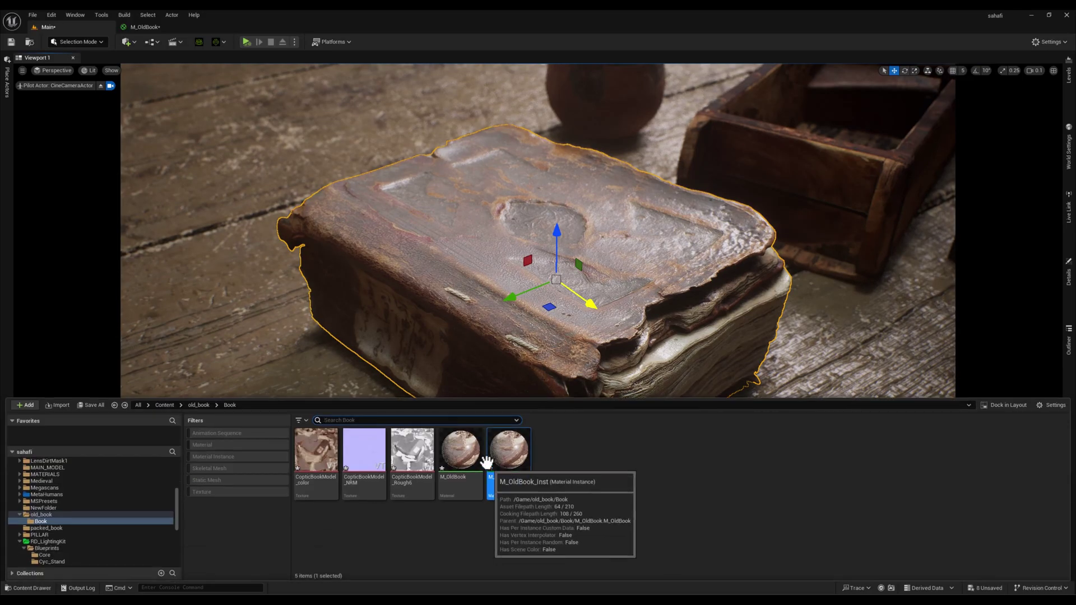
double_click(506, 441)
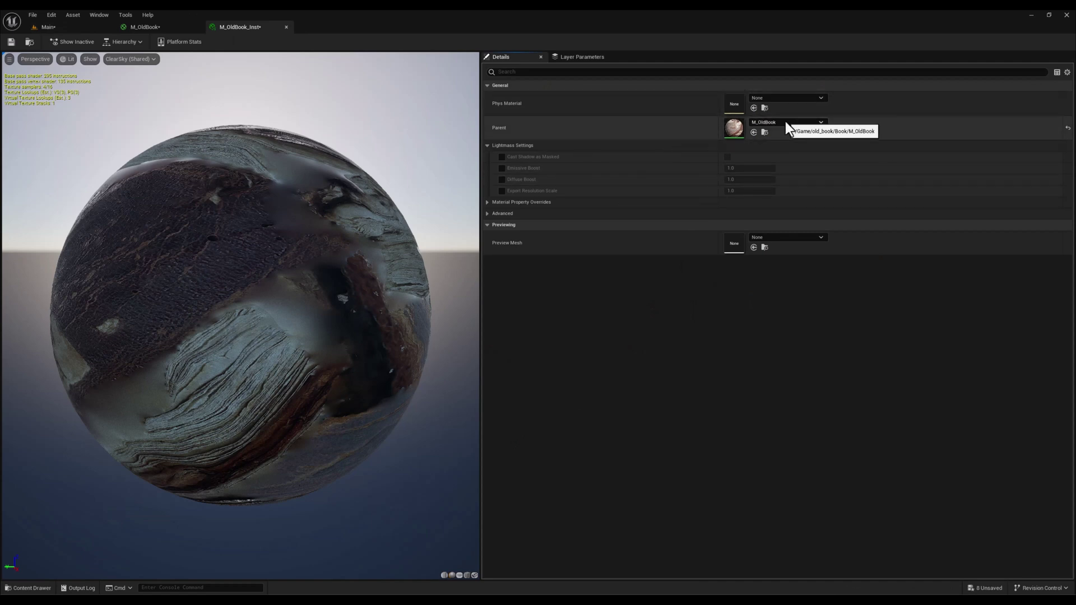
Add a Constant3Vector node to the M_OldBook graph above the Texture Samples
left_click(147, 27)
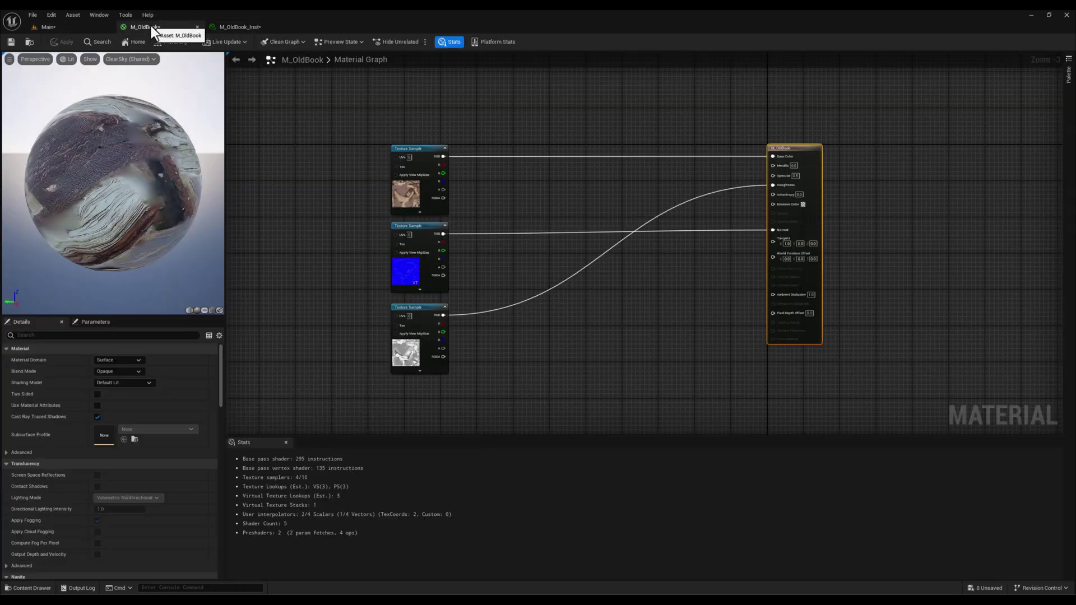
right_click(619, 284)
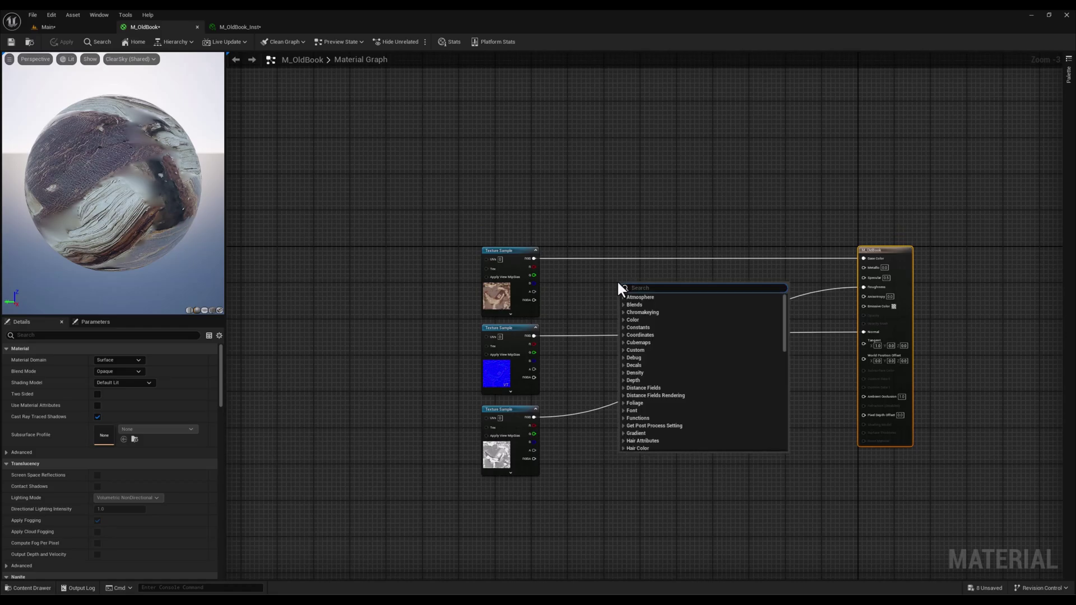
type("constan")
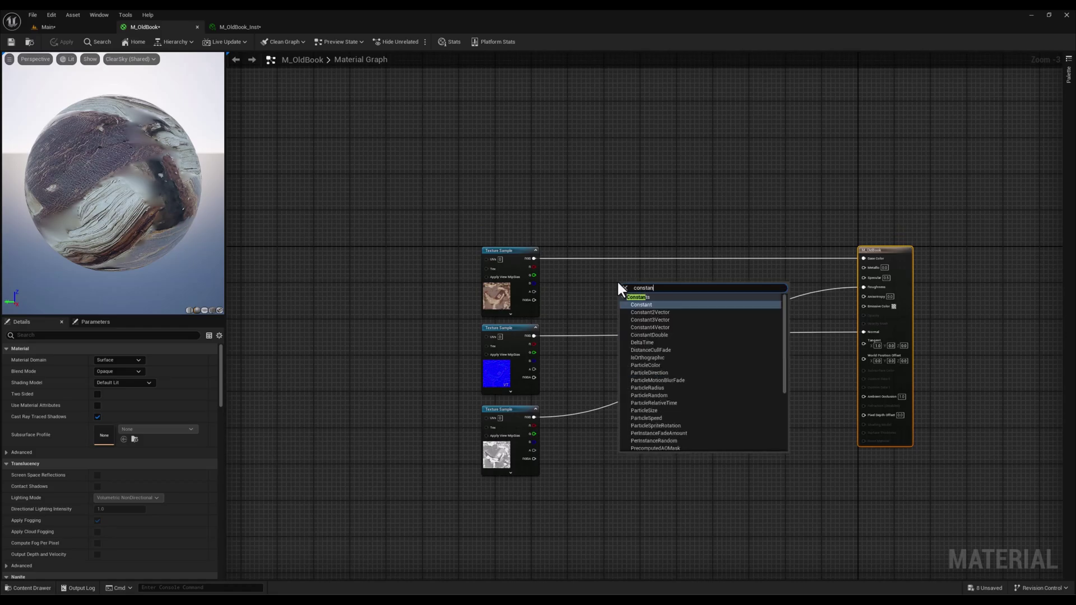
left_click(690, 319)
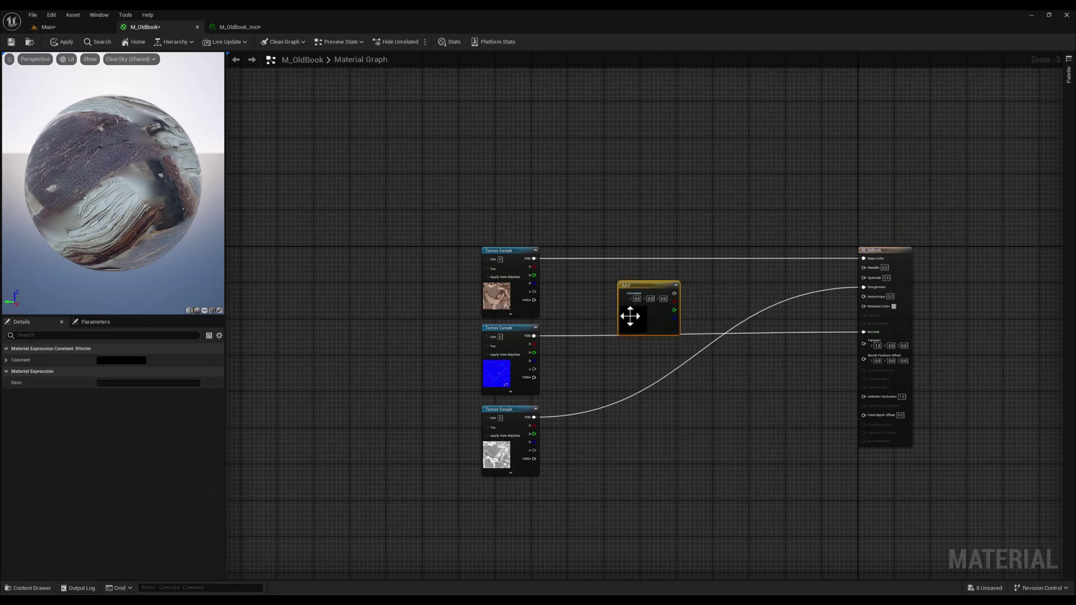
right_click_drag(585, 275, 589, 305)
left_click_drag(646, 309, 513, 210)
right_click_drag(604, 257, 609, 278)
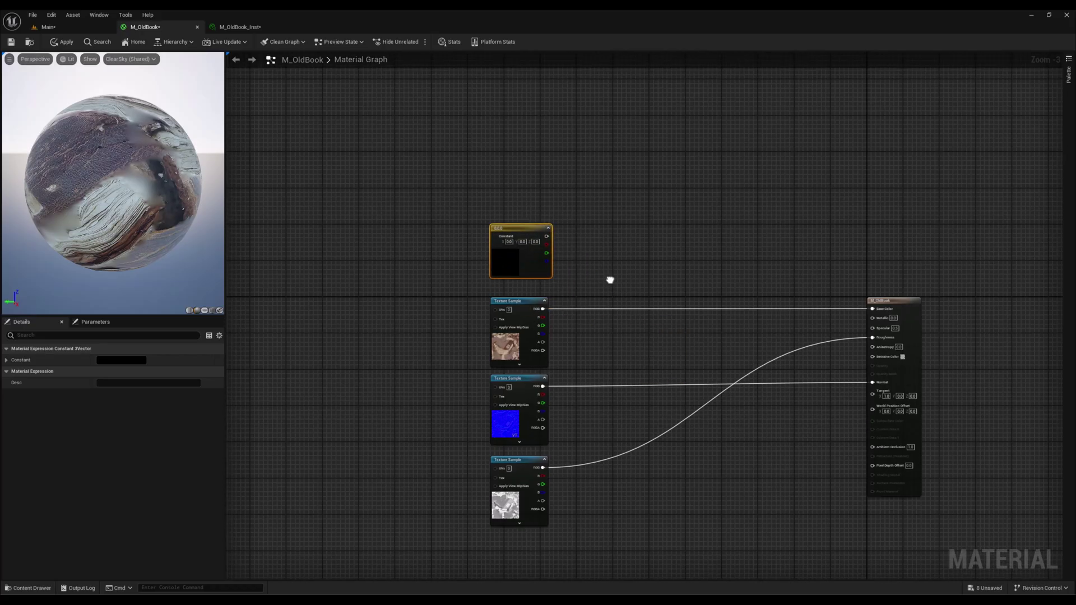
left_click(610, 276)
Add a Multiply node with the constant in A and the colour texture RGB in B
right_click(615, 269)
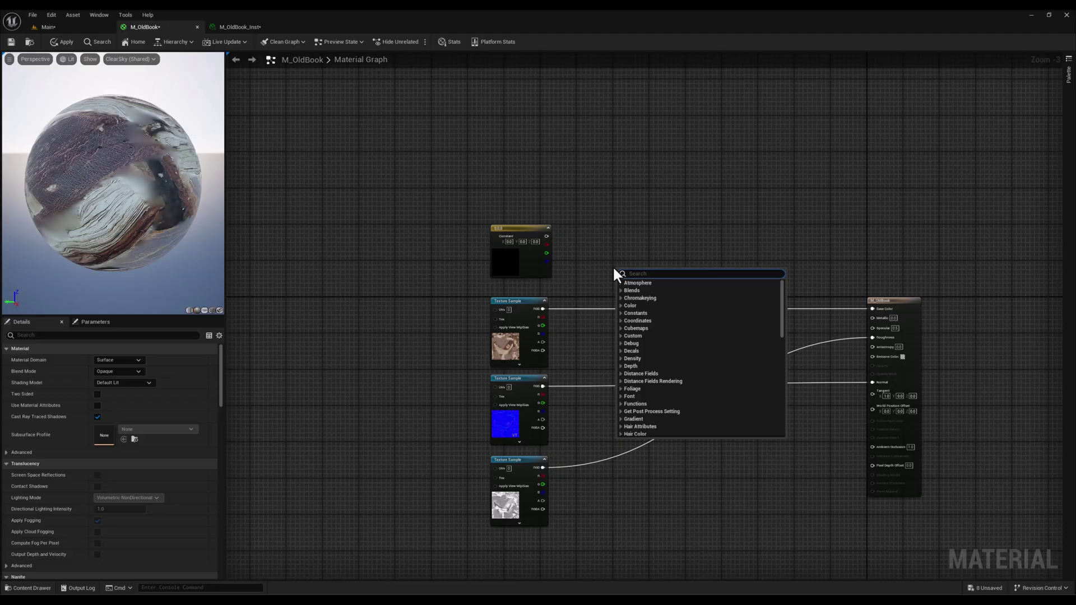
type("mult")
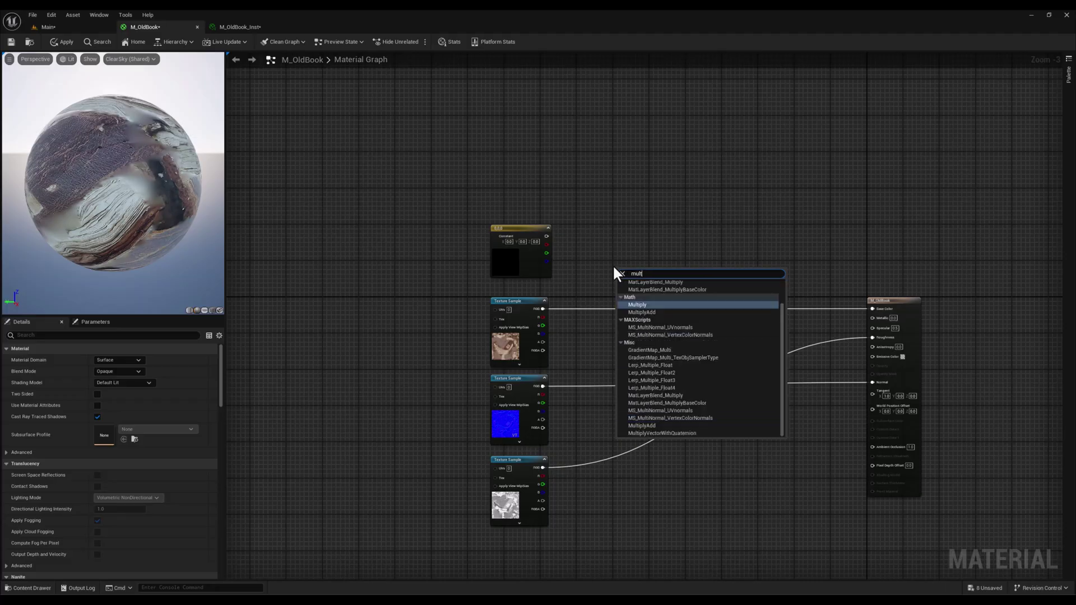
left_click(636, 304)
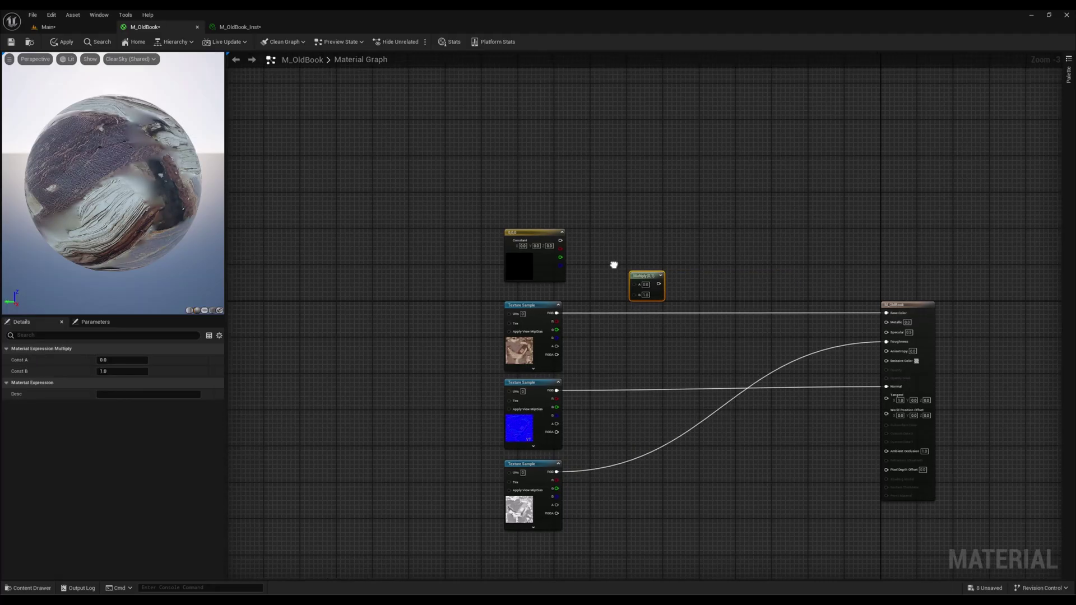
left_click_drag(561, 241, 632, 281)
left_click_drag(558, 314, 635, 293)
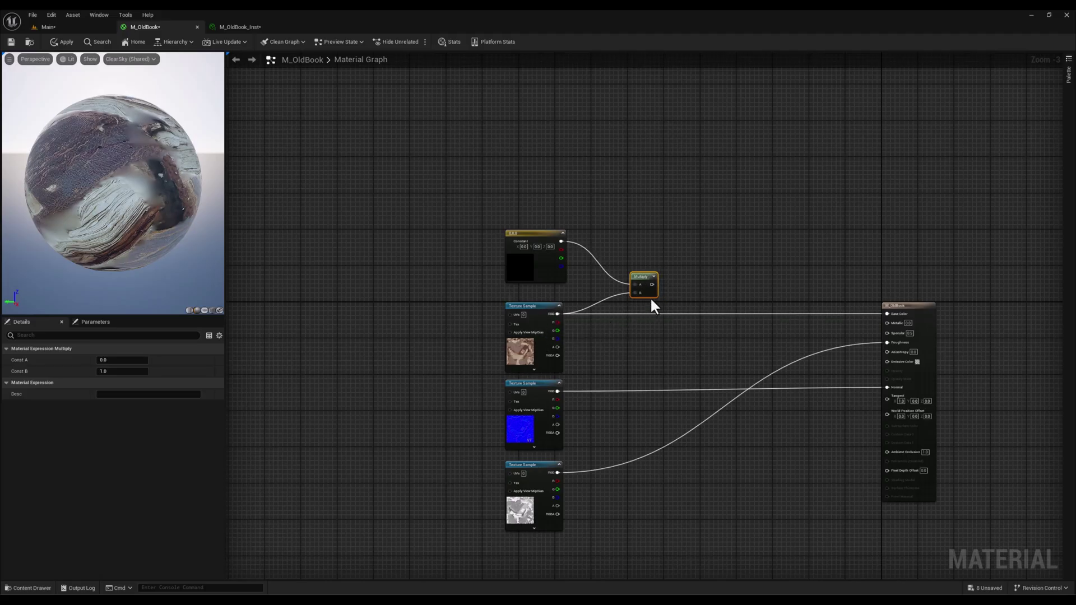
left_click(530, 268)
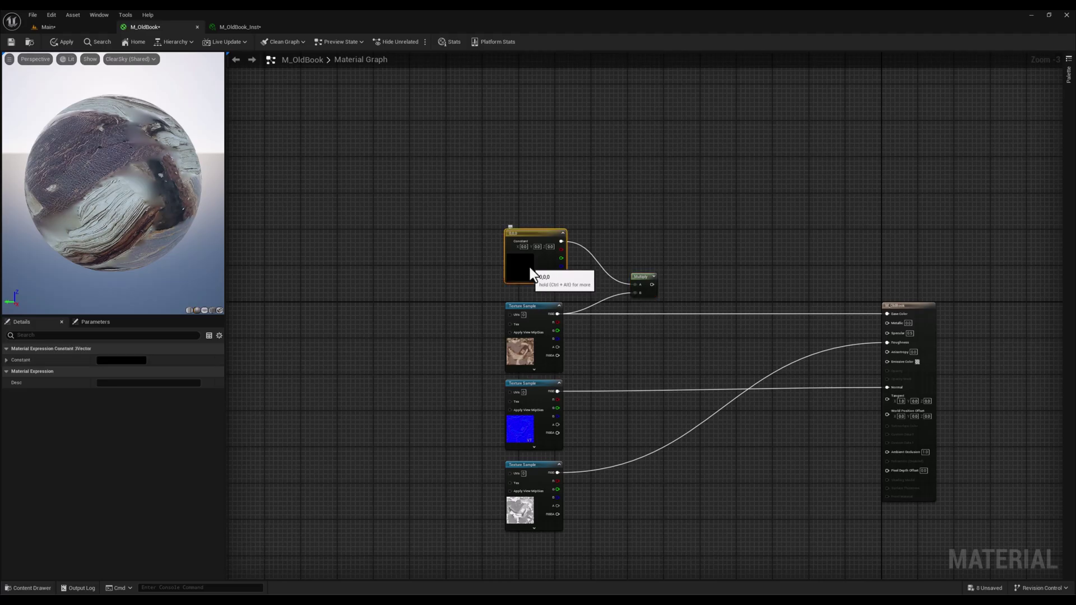
right_click_drag(529, 267, 538, 286)
Make the constant a white 'Tint' parameter, wire Multiply into Base Color, and apply
right_click(539, 251)
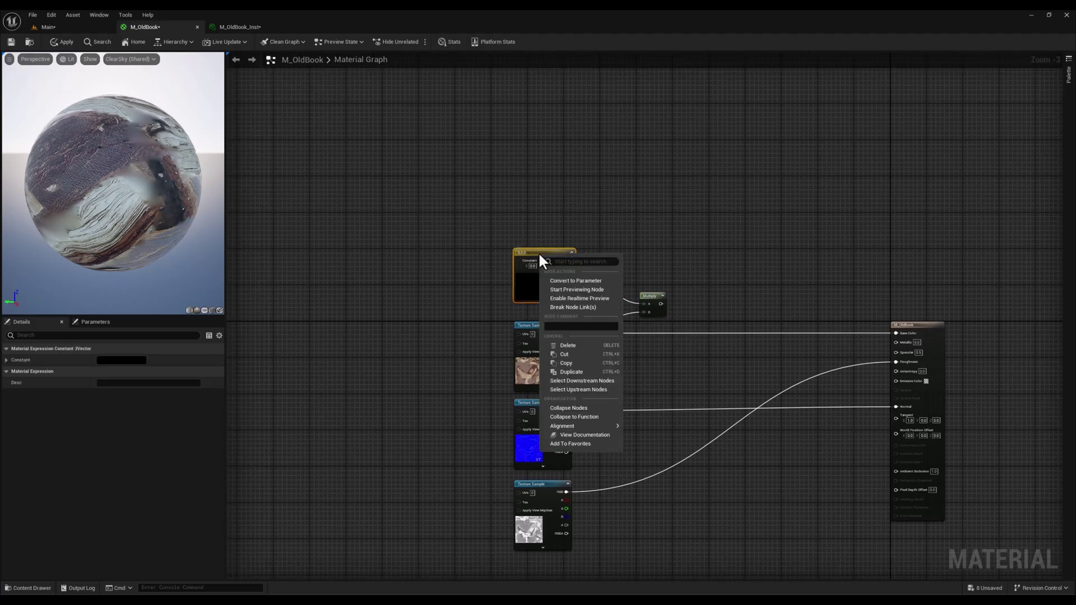
left_click(588, 281)
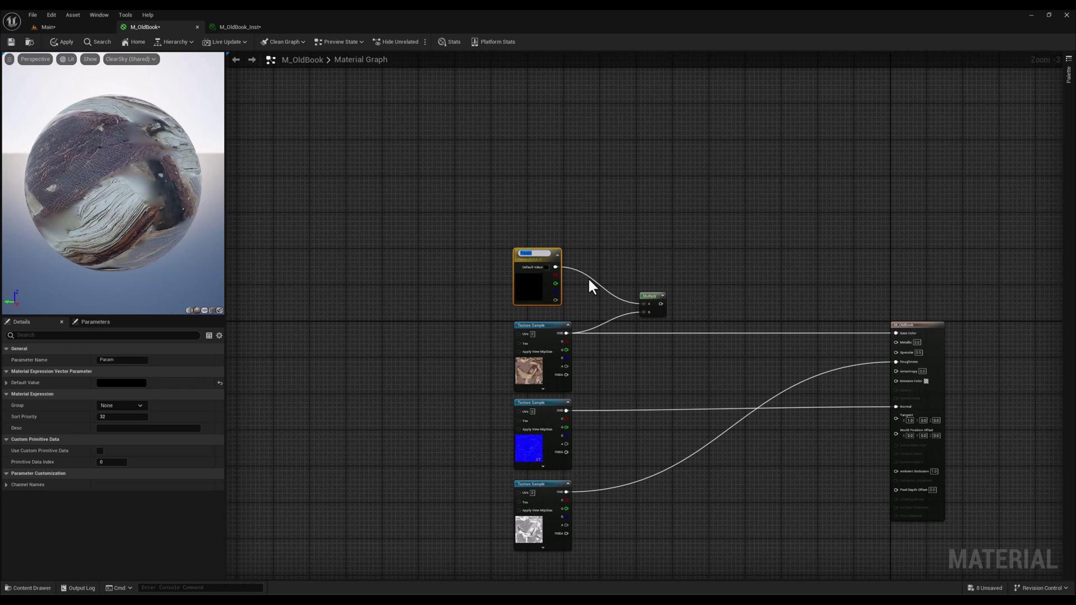
type("Tint")
key("Return")
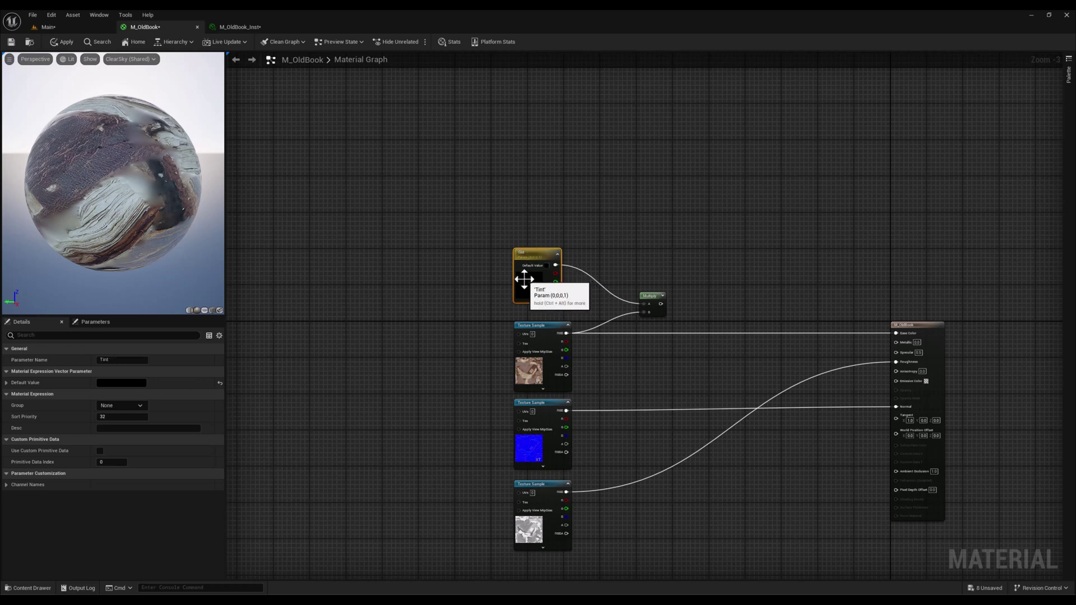
left_click(122, 387)
left_click_drag(248, 481, 257, 413)
left_click(251, 577)
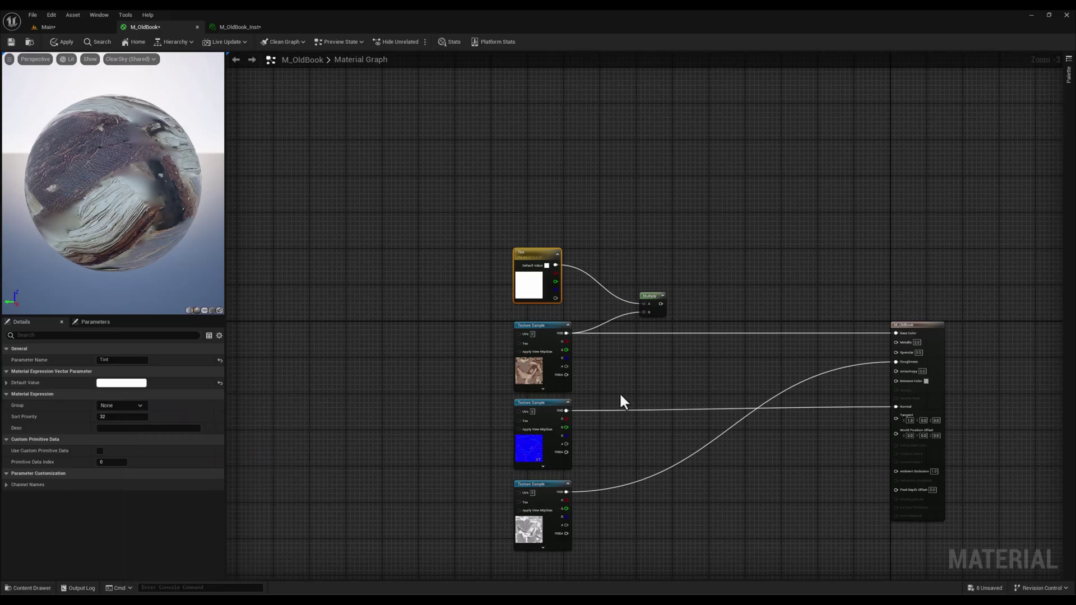
left_click_drag(660, 304, 896, 333)
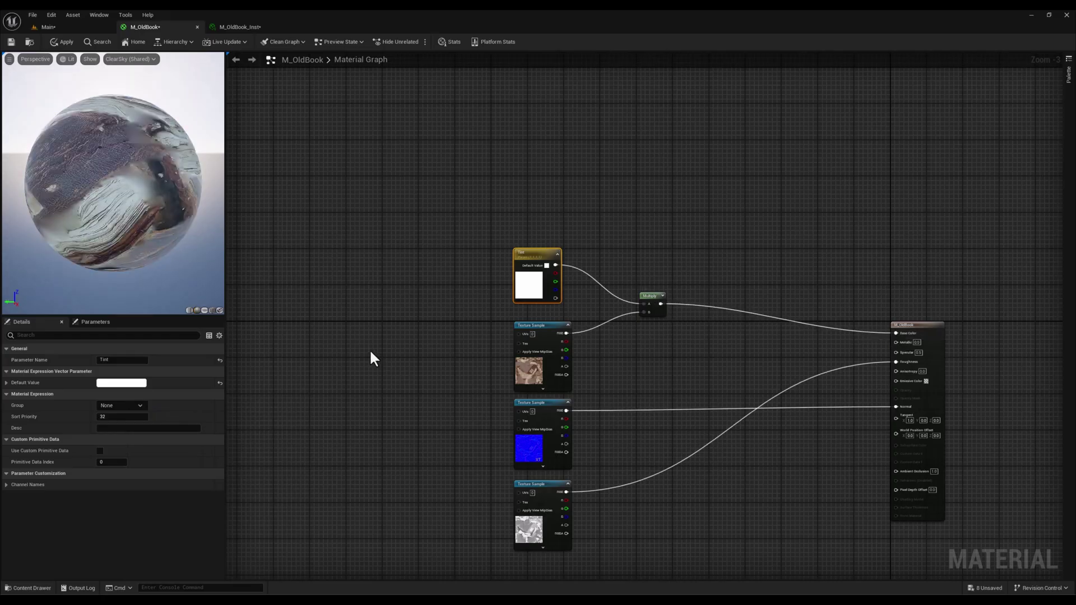
left_click(64, 42)
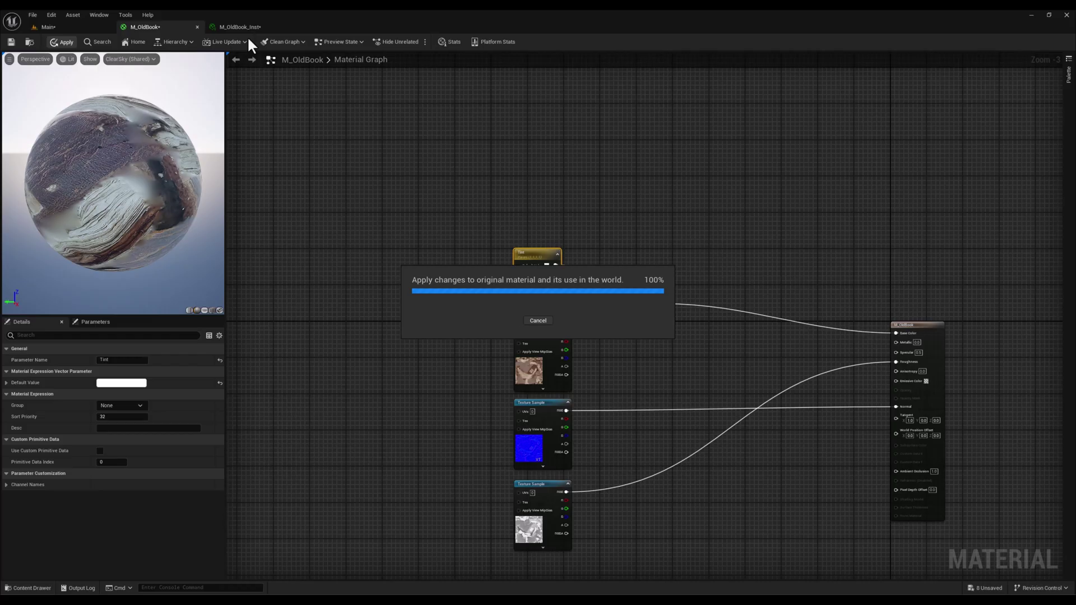
Float the M_OldBook_Inst window over the level and enable its Tint override
left_click(52, 26)
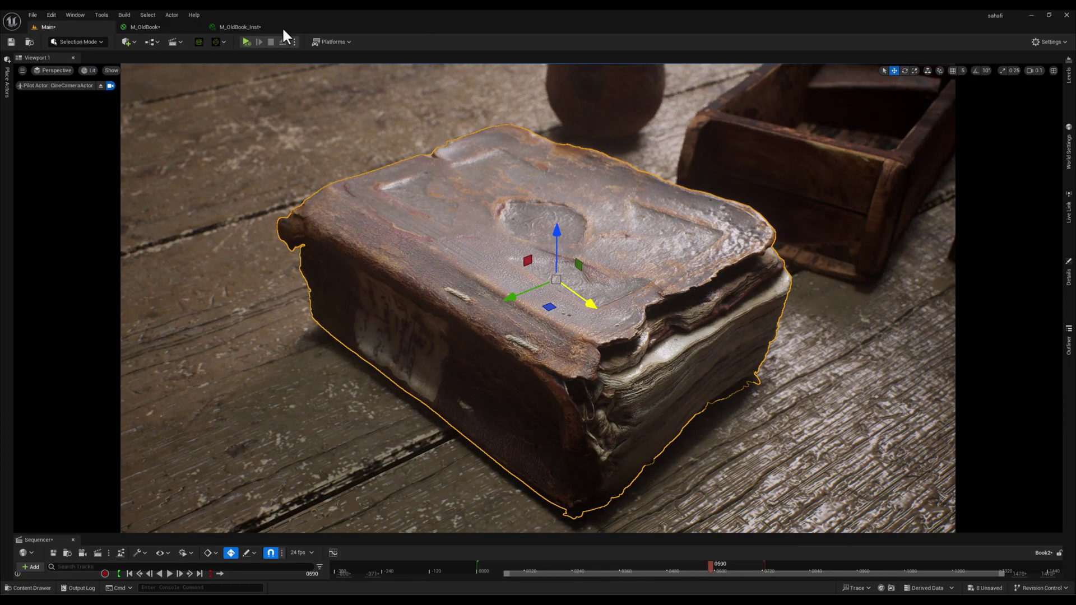
left_click_drag(248, 26, 683, 143)
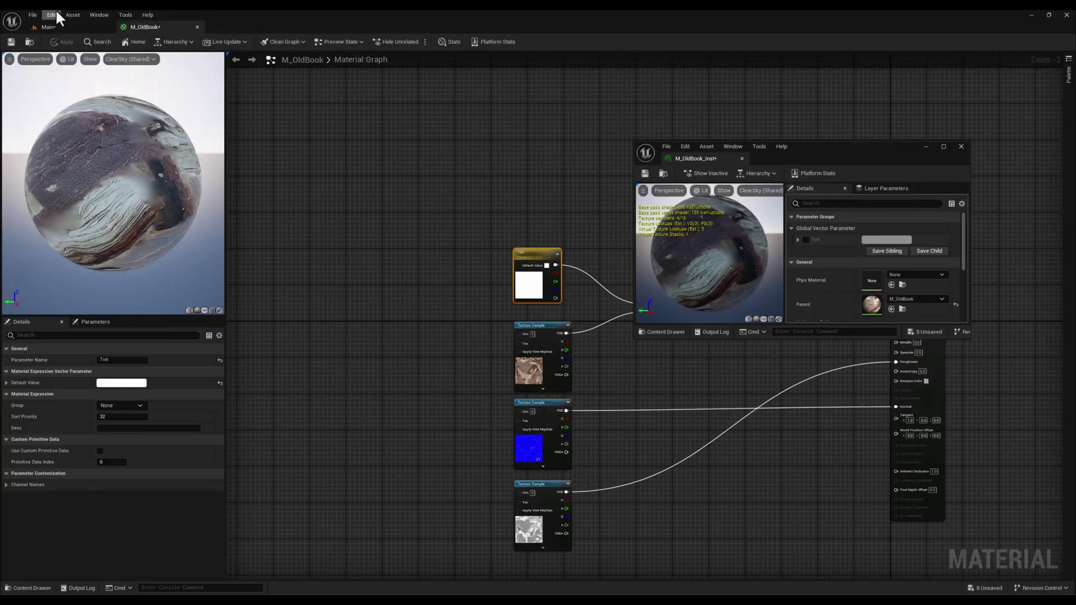
left_click(52, 26)
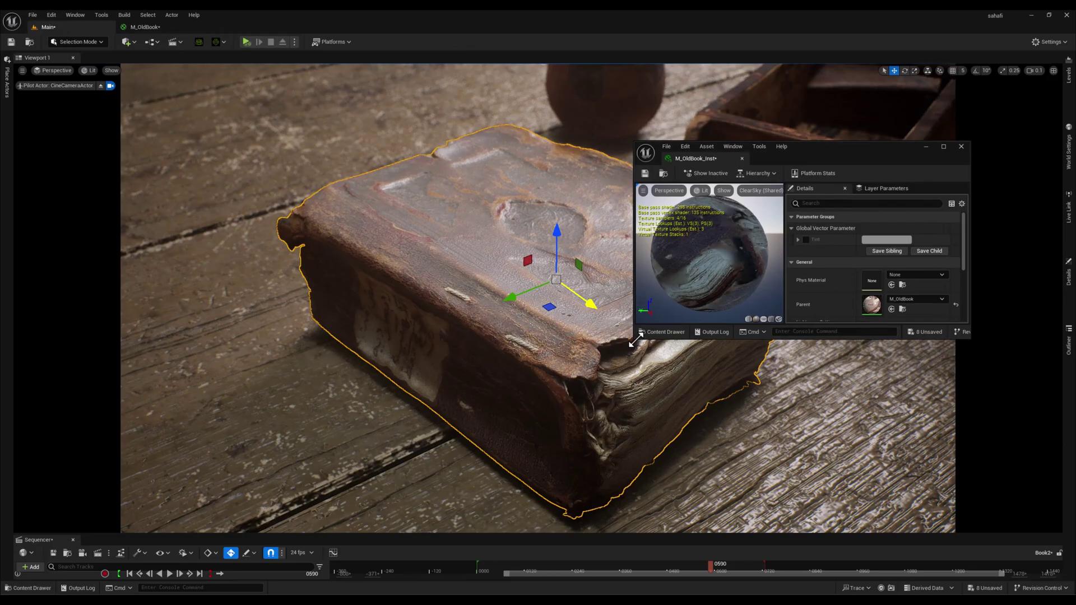
left_click_drag(635, 340, 641, 463)
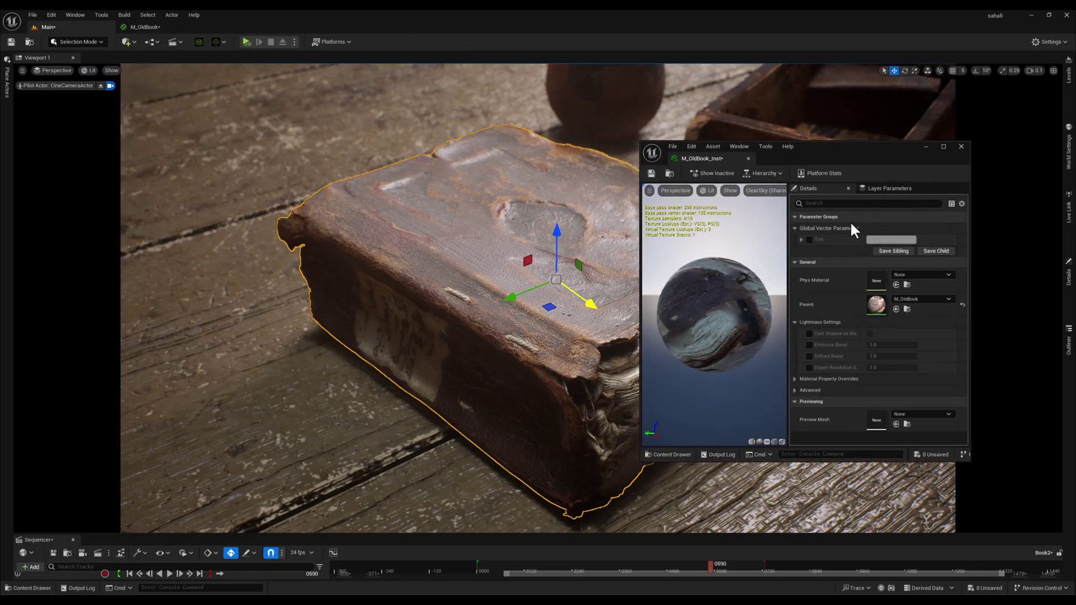
left_click(809, 240)
left_click_drag(824, 160, 876, 150)
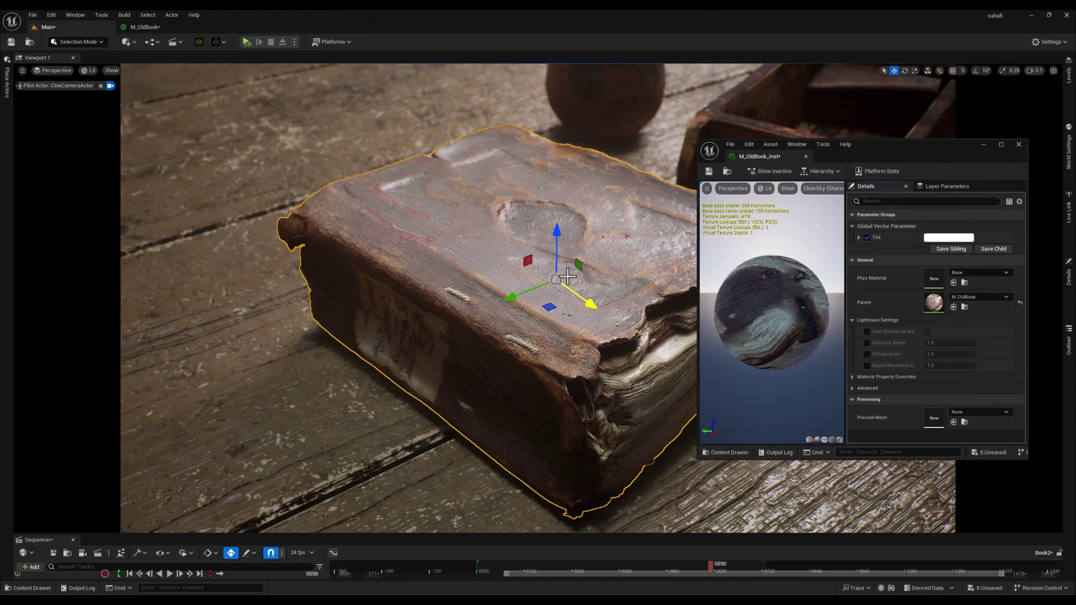
key("Escape")
Try a pink Tint on the book, cancel to keep it white, and return to M_OldBook
left_click(949, 238)
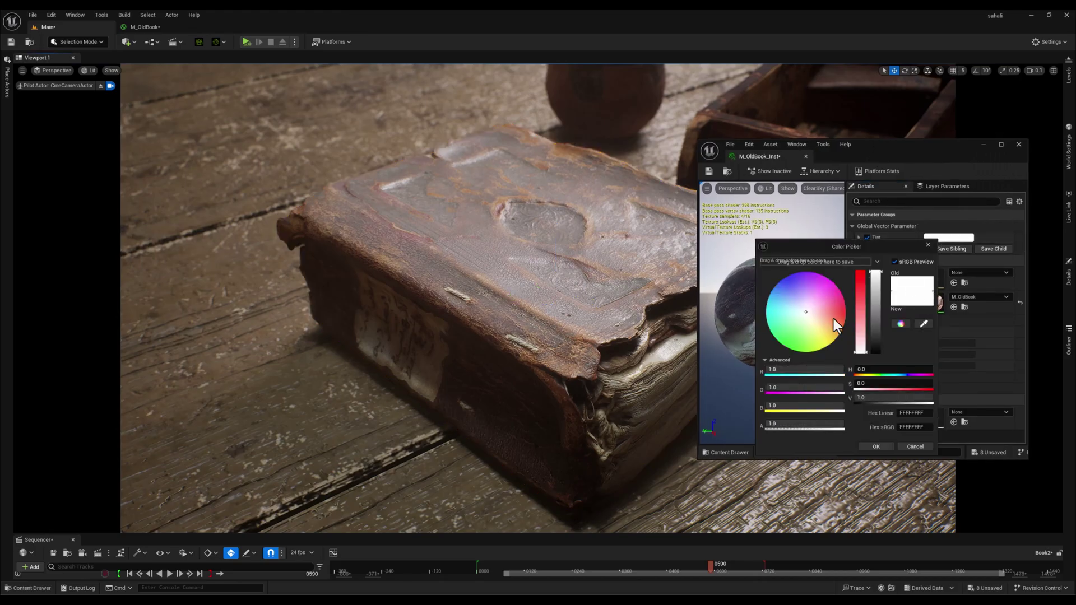
left_click(812, 315)
mouse_move(813, 315)
left_mouse_down()
mouse_move(829, 322)
mouse_move(832, 305)
mouse_move(772, 304)
mouse_move(781, 285)
mouse_move(813, 291)
mouse_move(832, 325)
mouse_move(826, 311)
mouse_move(819, 325)
mouse_move(822, 315)
left_mouse_up()
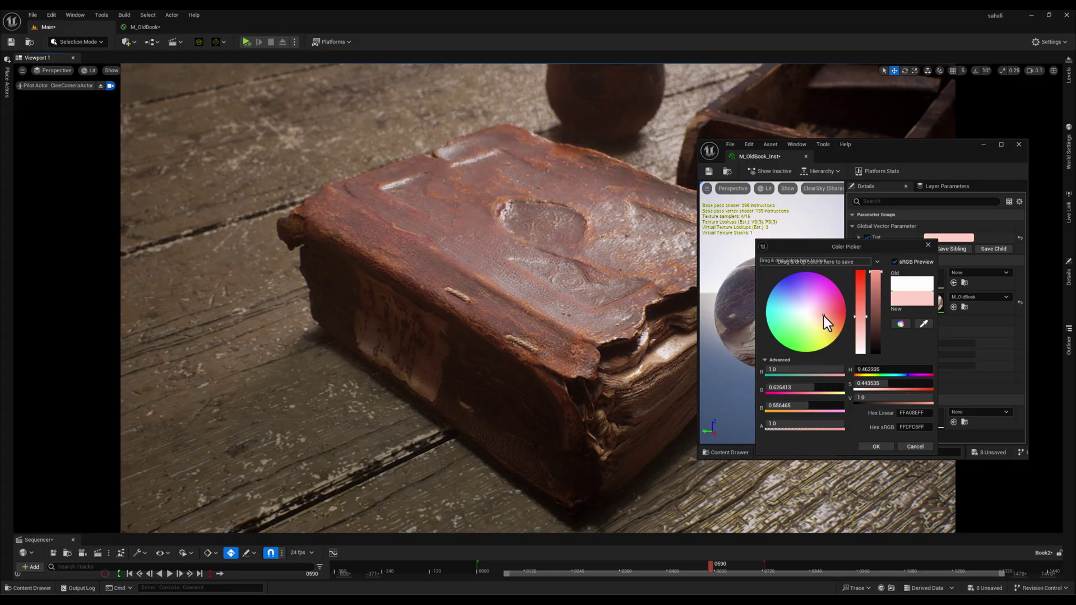
left_click(914, 447)
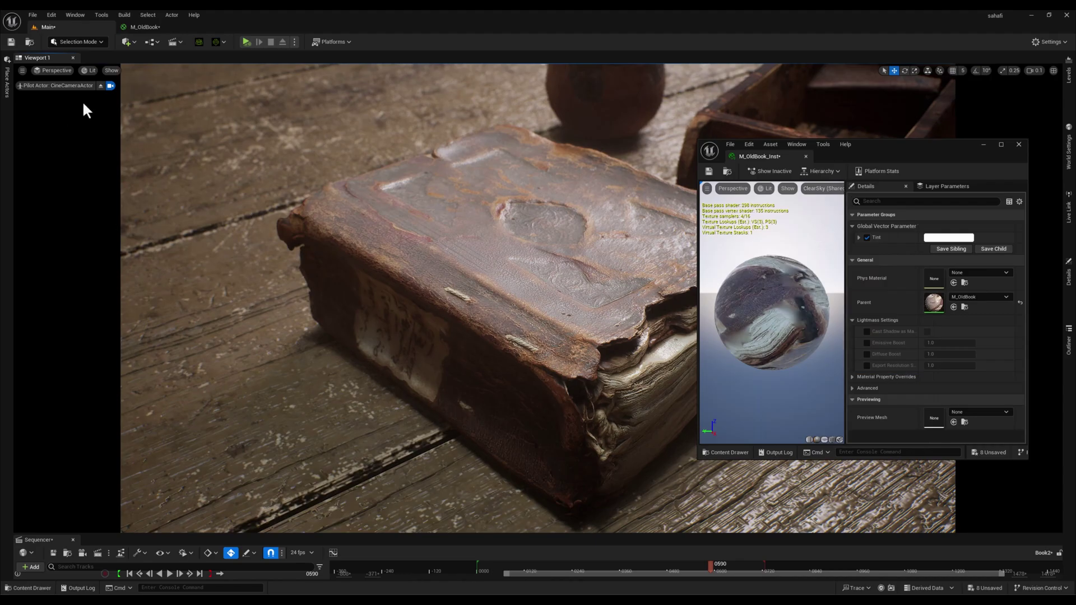
left_click(171, 31)
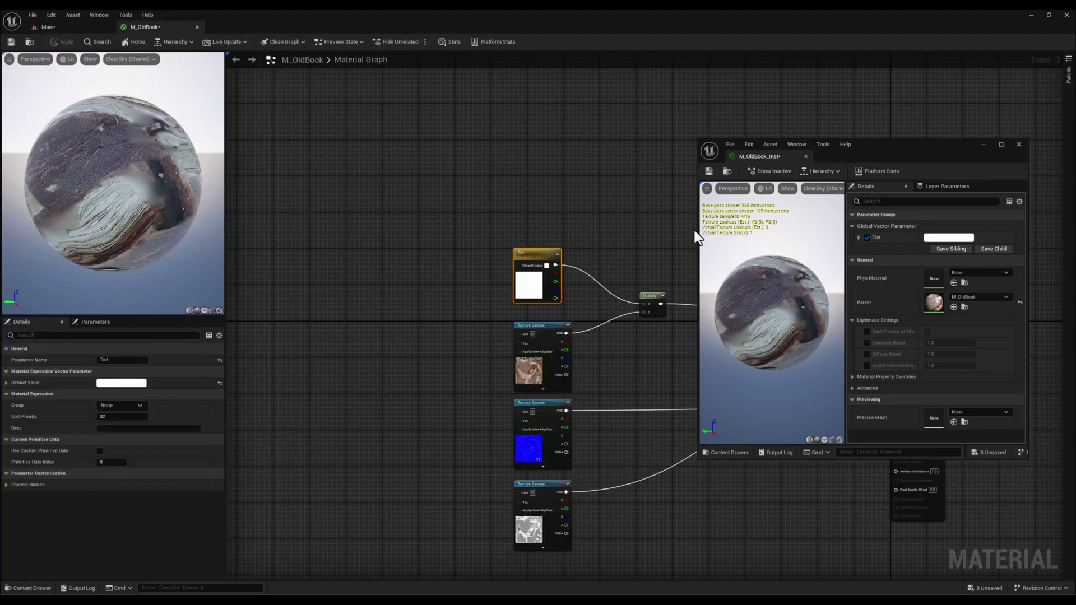
Place a Desaturation node off the Multiply output into Base Color and arrange the nodes
right_click_drag(694, 230, 583, 233)
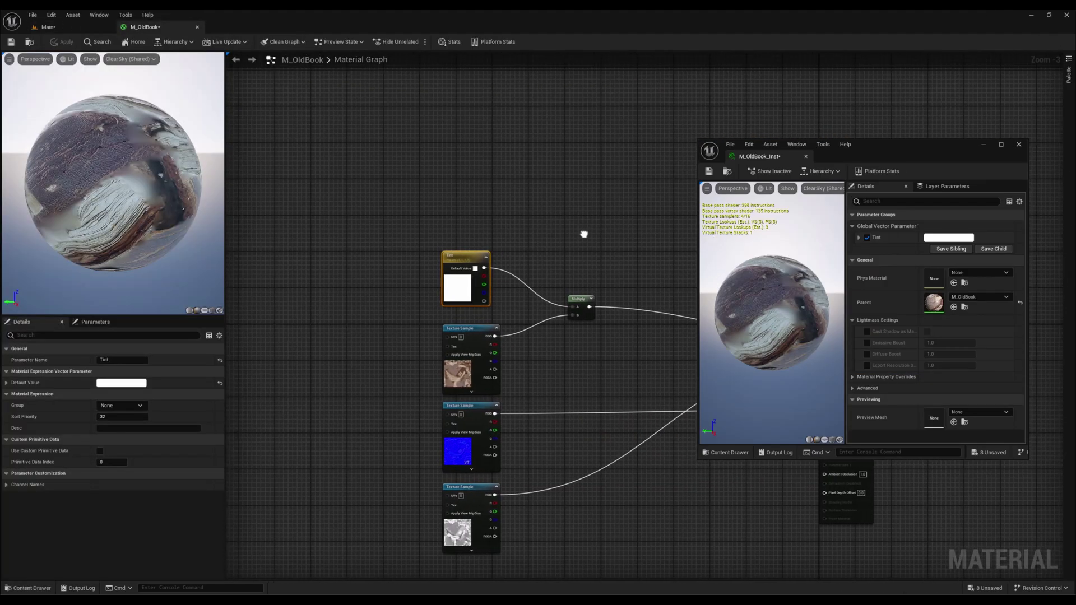
left_click(985, 144)
right_click_drag(611, 272, 624, 257)
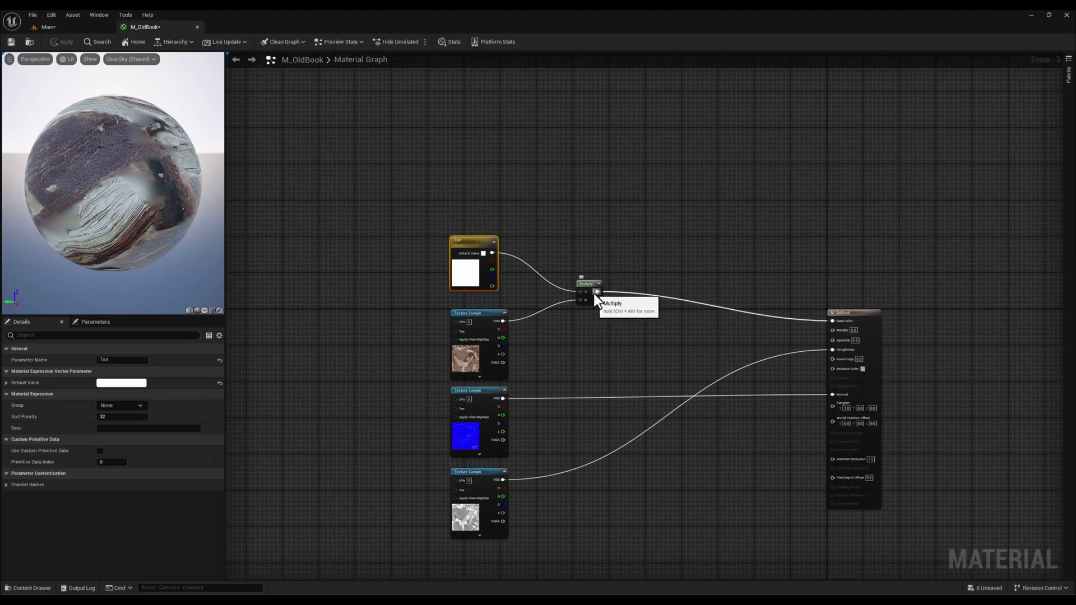
left_click_drag(597, 292, 659, 284)
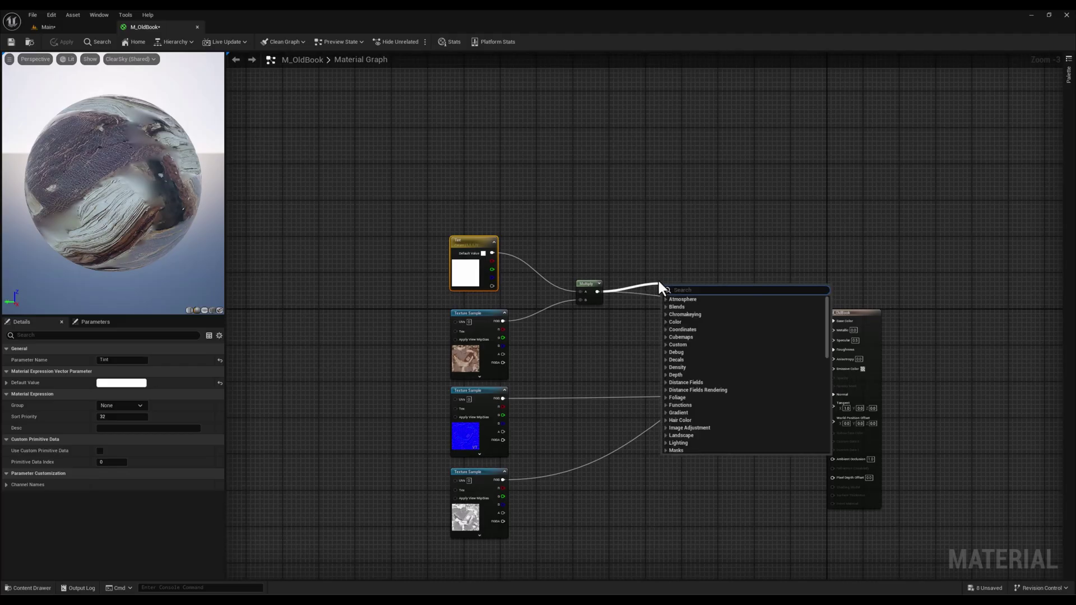
type("desat")
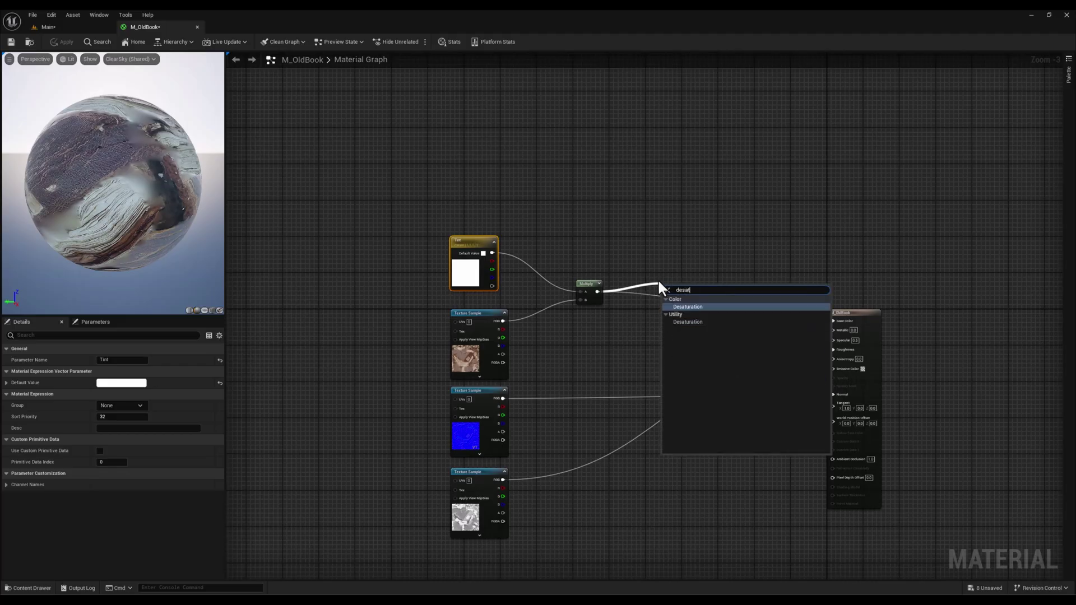
left_click(696, 306)
left_click_drag(675, 293, 673, 264)
left_click_drag(583, 289, 539, 241)
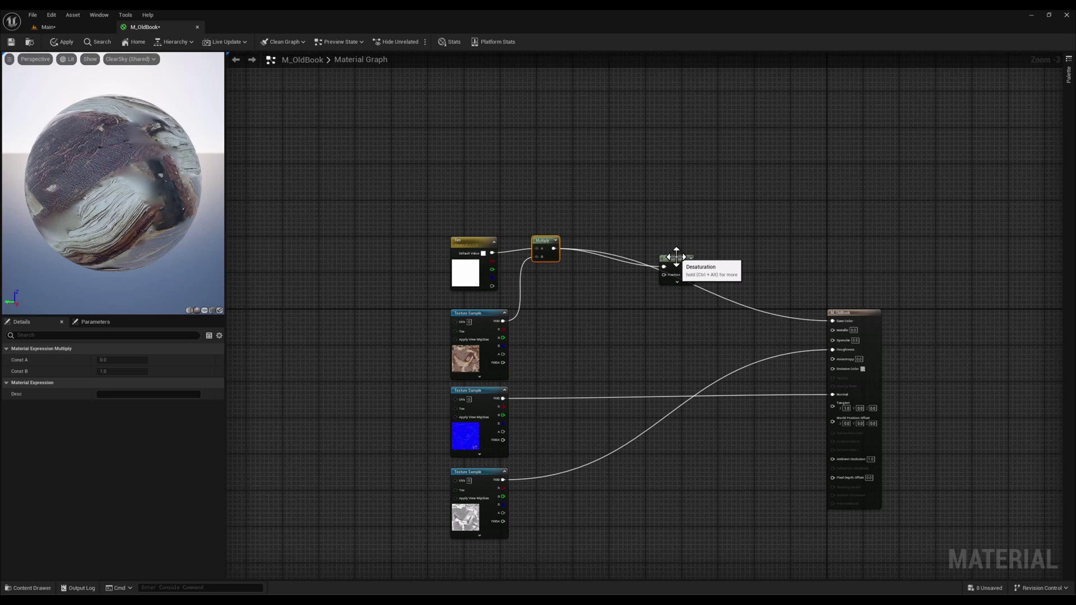
left_click_drag(674, 259, 630, 241)
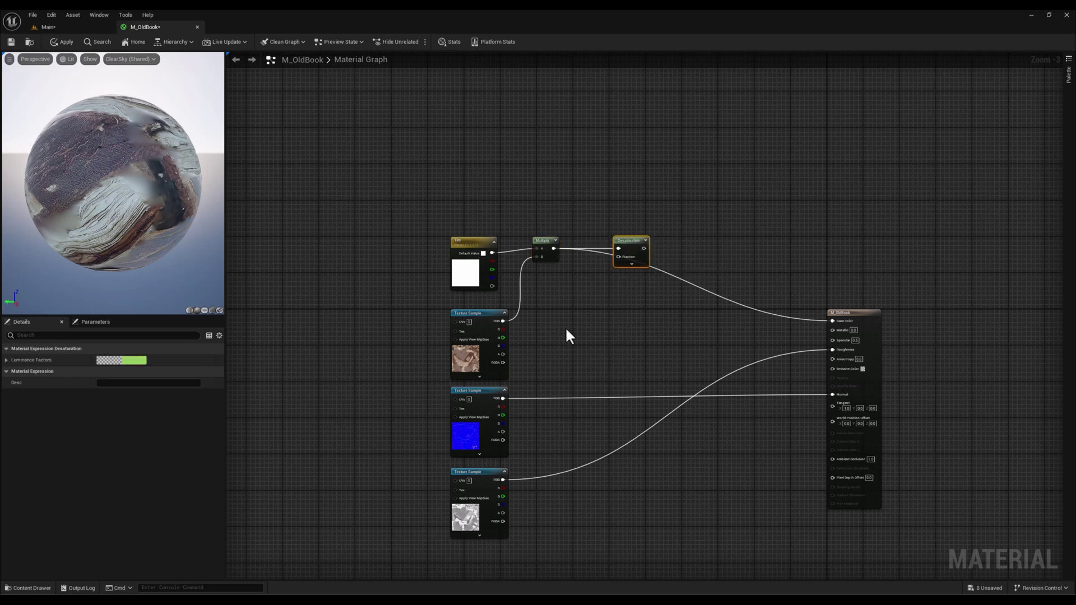
scroll(563, 297, "up", 3)
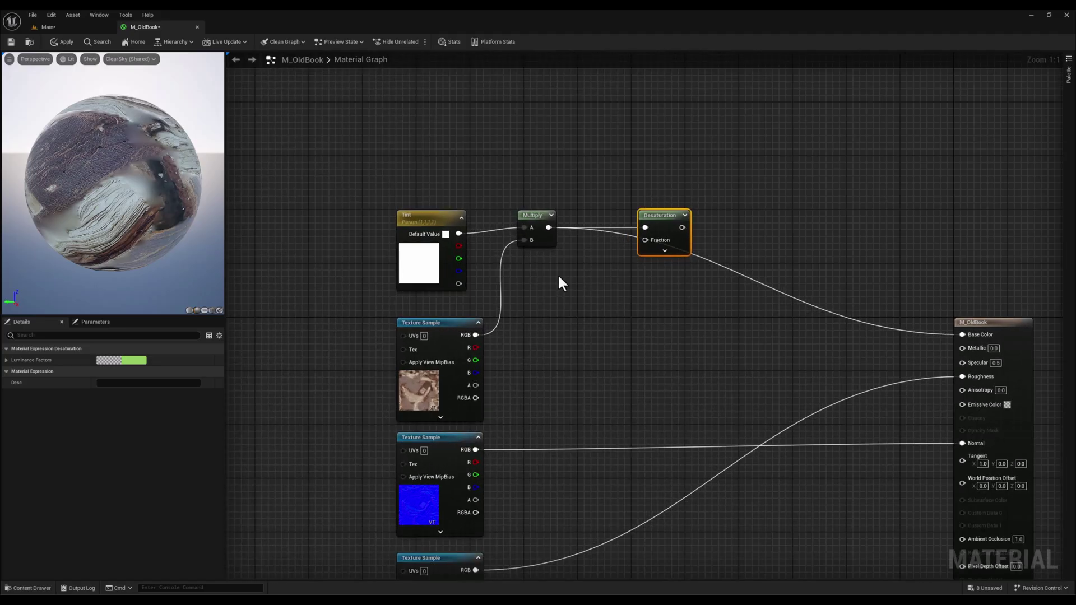
Add a 'Saturation' scalar parameter with default 1.0 and connect Desaturation to Base Color
left_click(559, 276)
left_click_drag(581, 280, 646, 241)
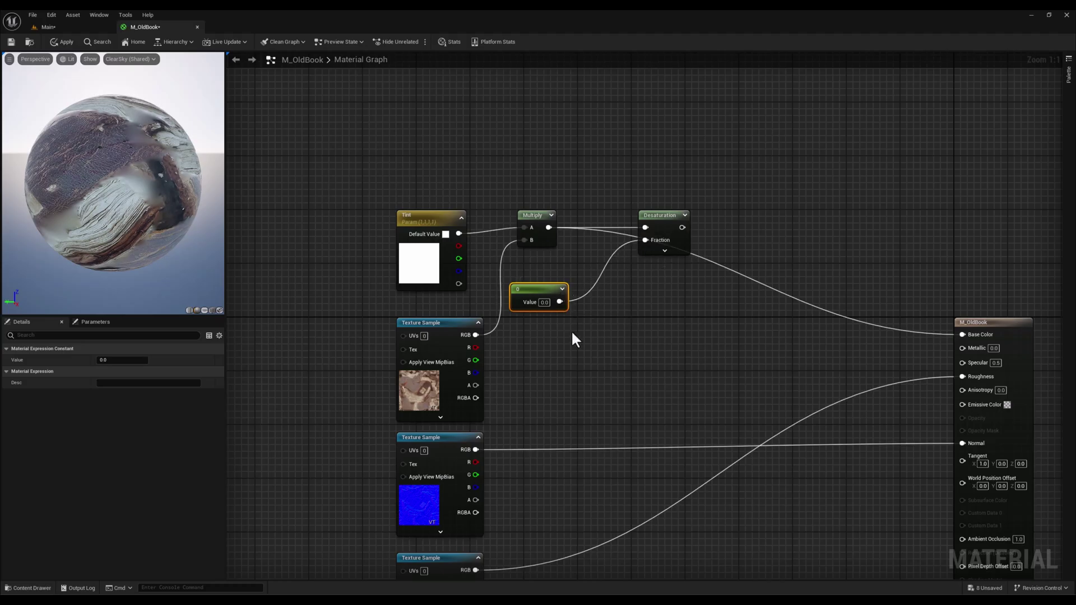
right_click(538, 289)
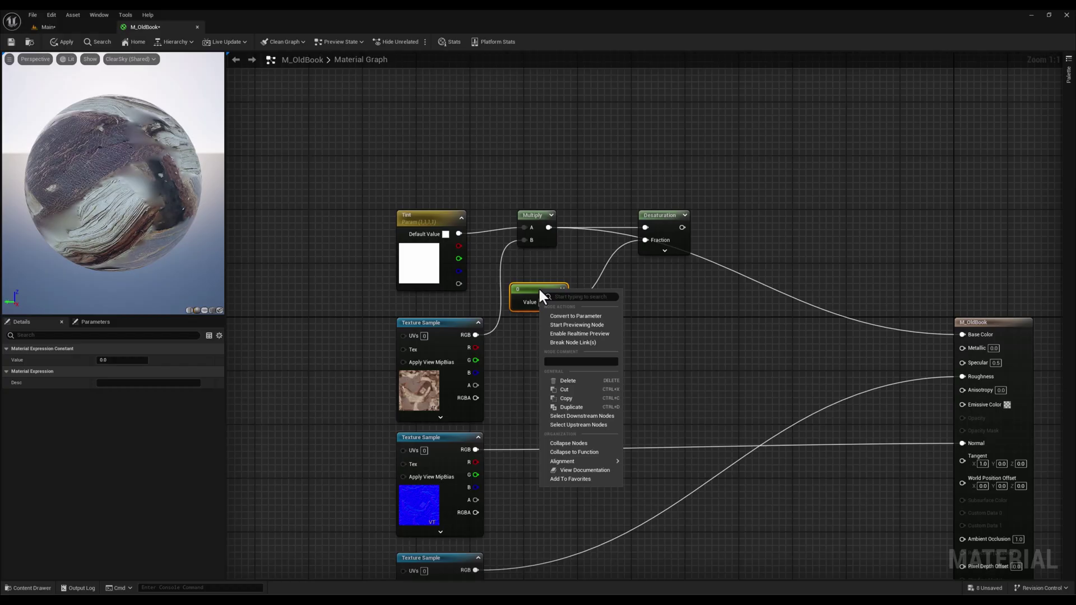
left_click(560, 313)
type("S")
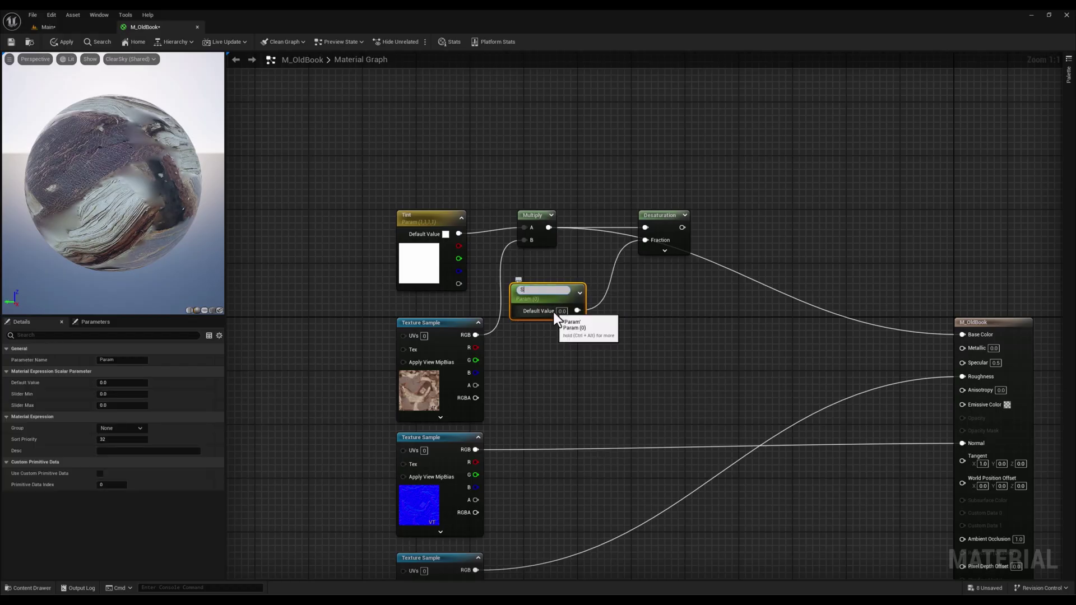
type("aturation")
key("Return")
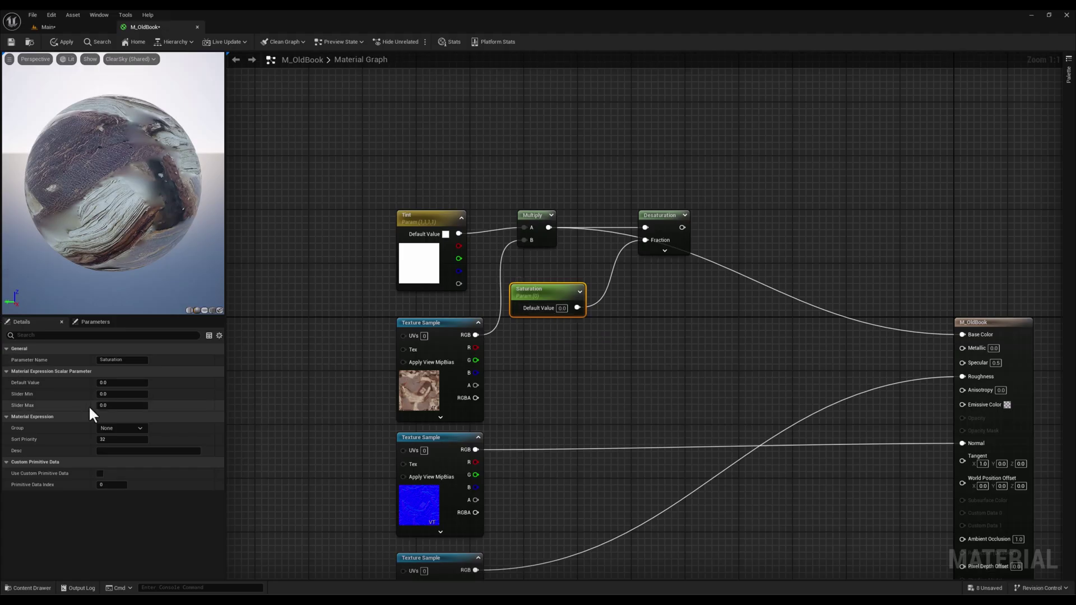
key("Return")
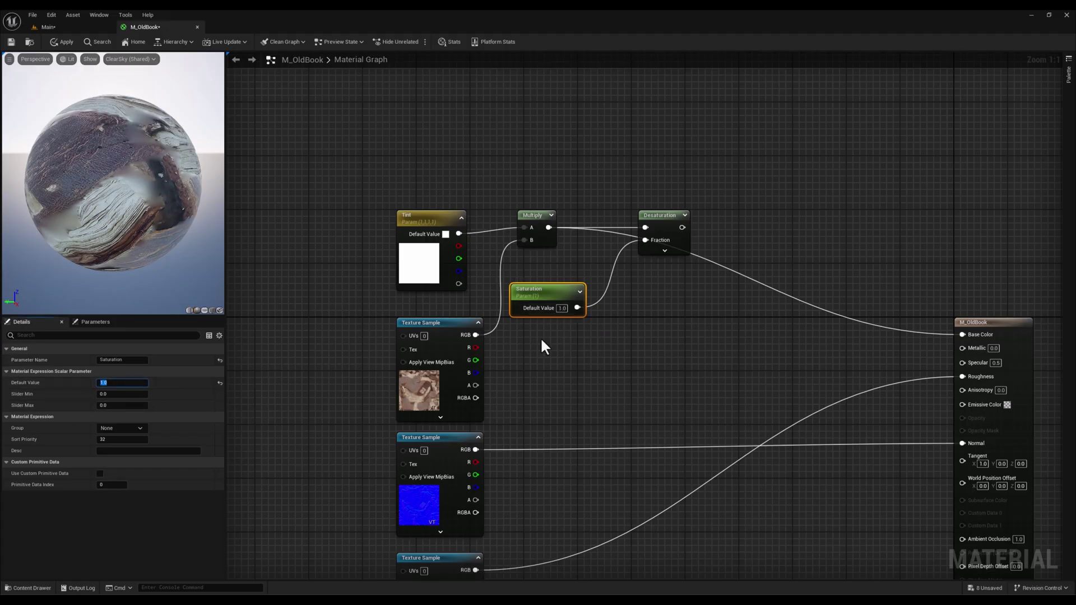
left_click_drag(681, 229, 962, 335)
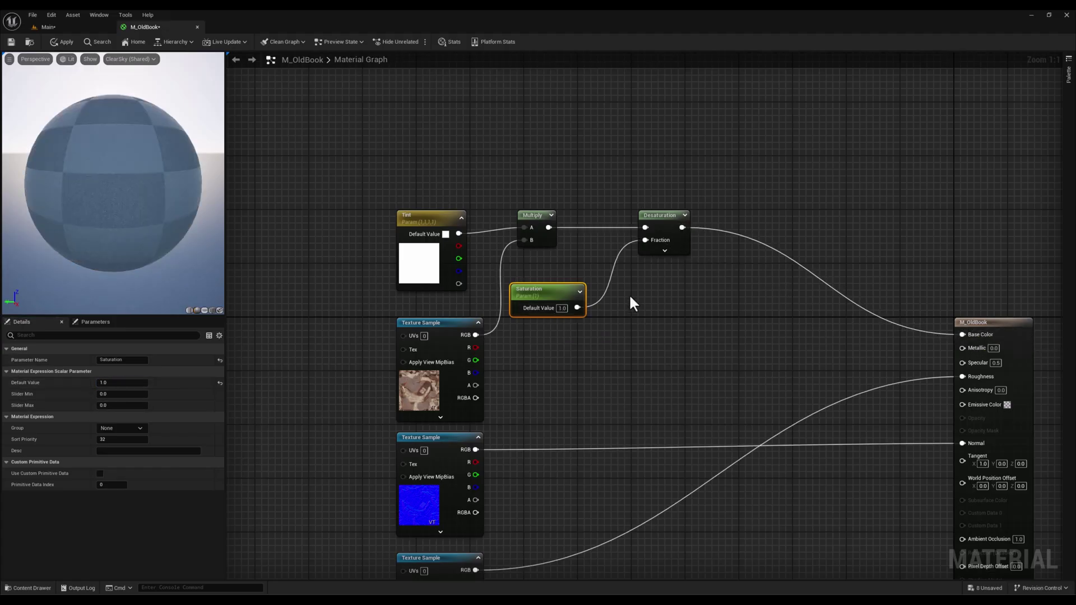
Apply the material, enable the instance's Saturation override, try values, then reset it to 1.0
left_click(64, 41)
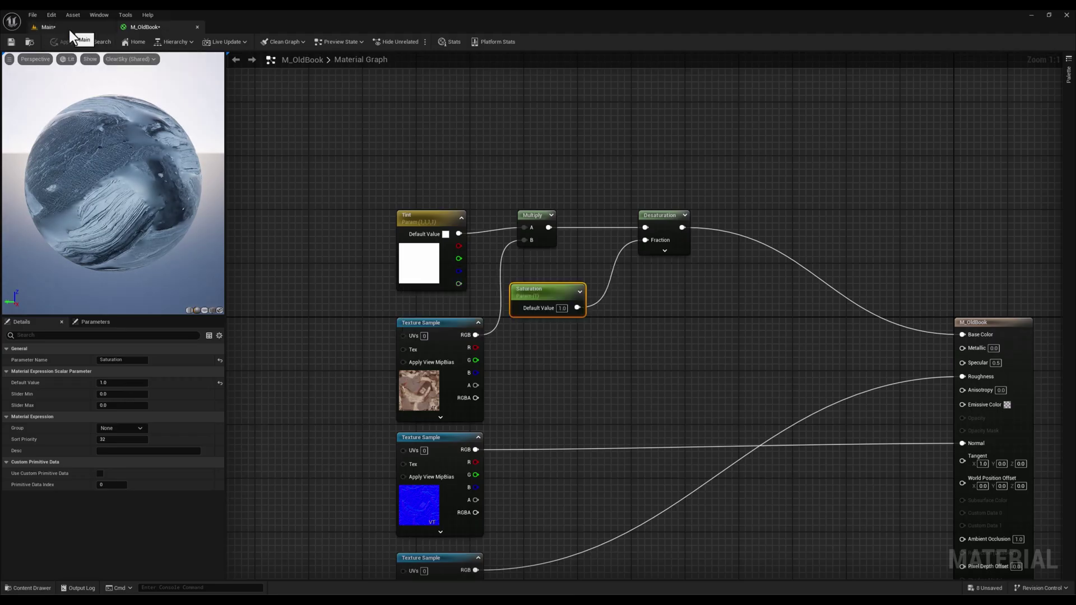
left_click(69, 28)
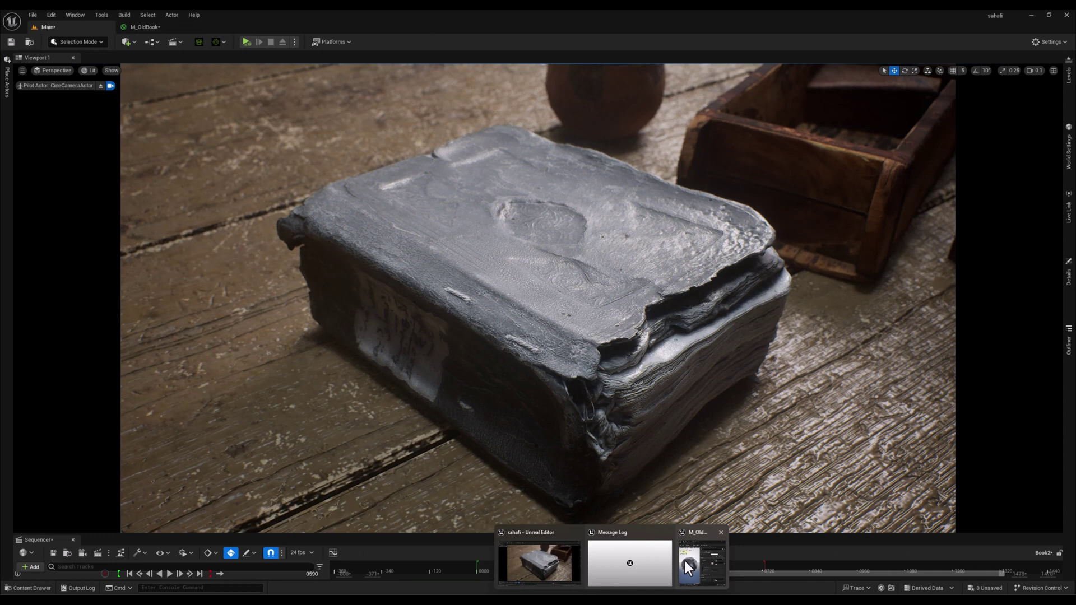
left_click(695, 567)
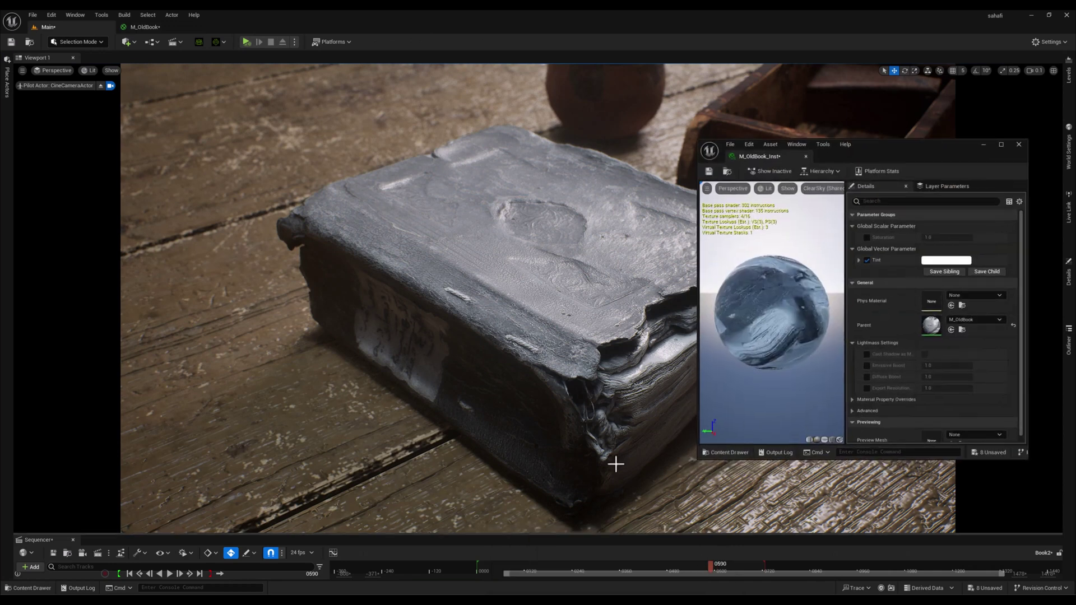
left_click(867, 237)
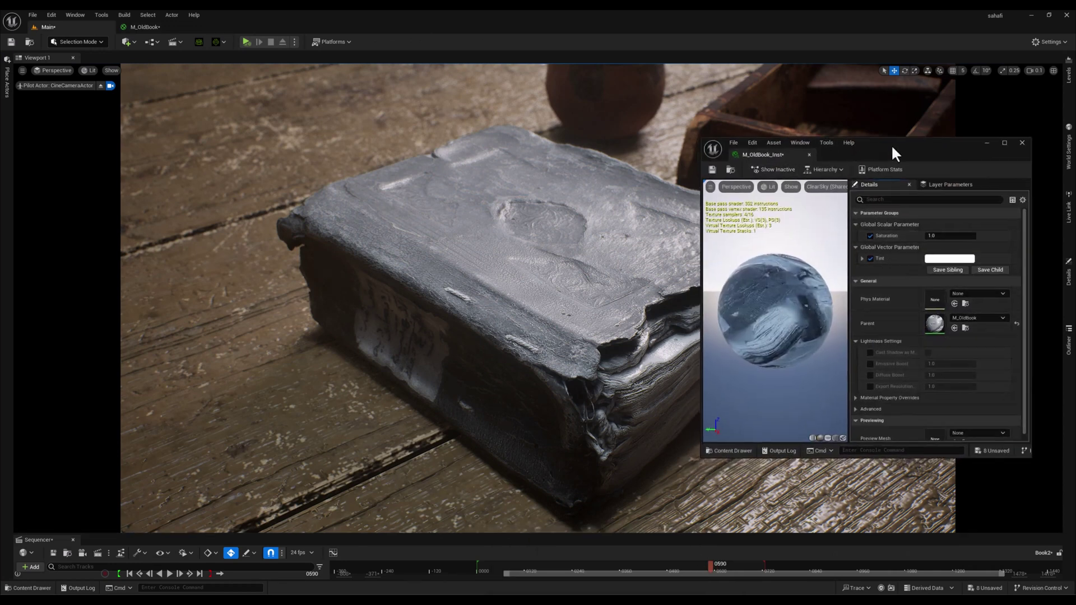
left_click_drag(891, 143, 912, 127)
mouse_move(956, 220)
left_mouse_down()
mouse_move(986, 220)
mouse_move(958, 220)
left_mouse_up()
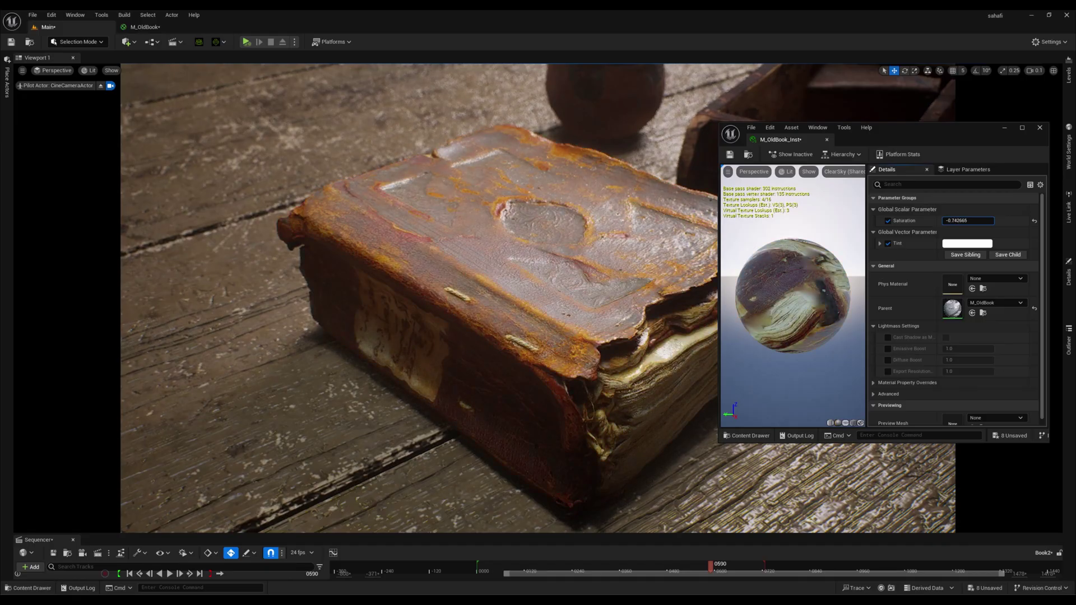
left_click(1034, 221)
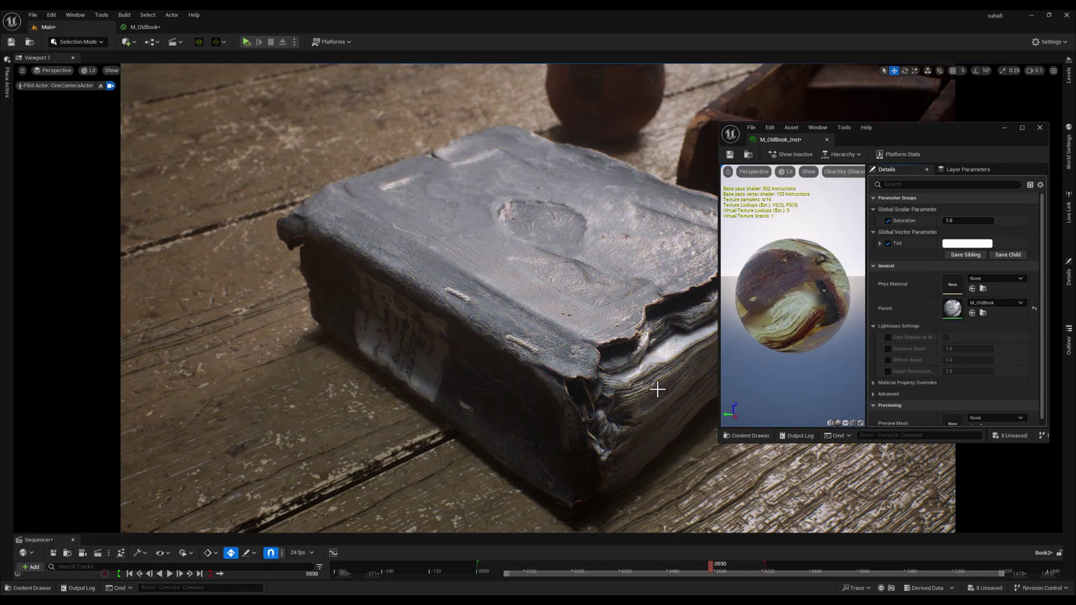
Route Saturation through a OneMinus (1-x) node into Desaturation's Fraction and tidy the nodes
left_click(156, 28)
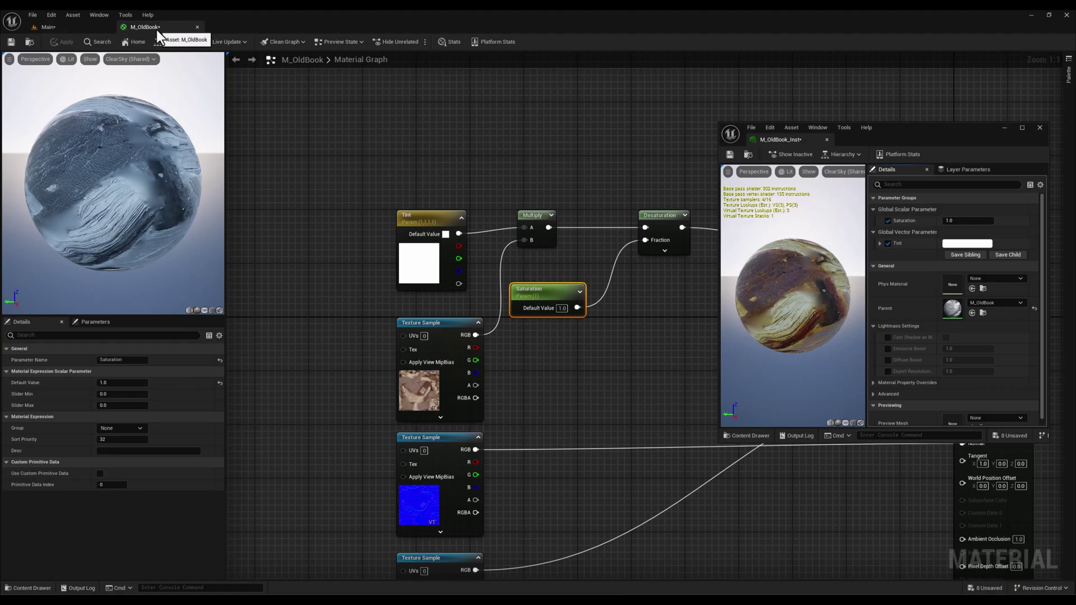
left_click(1004, 127)
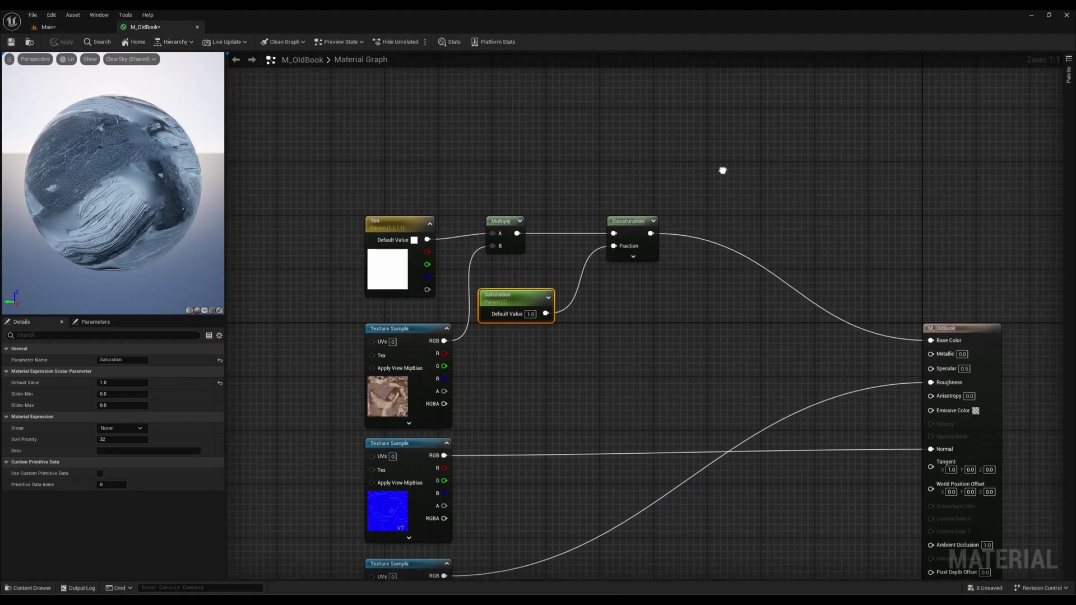
right_click(569, 327)
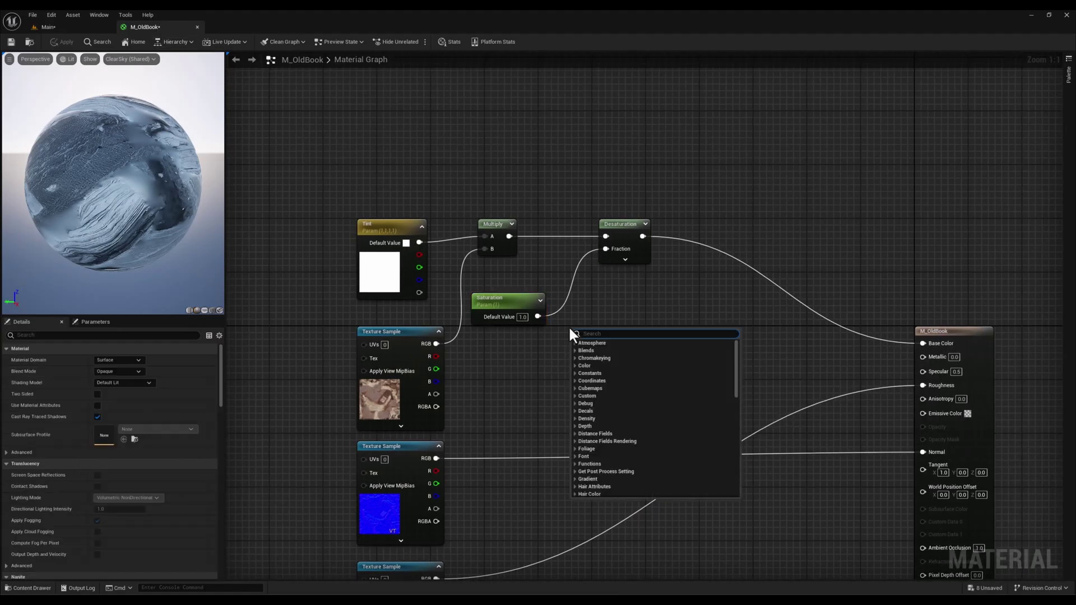
type("onemi")
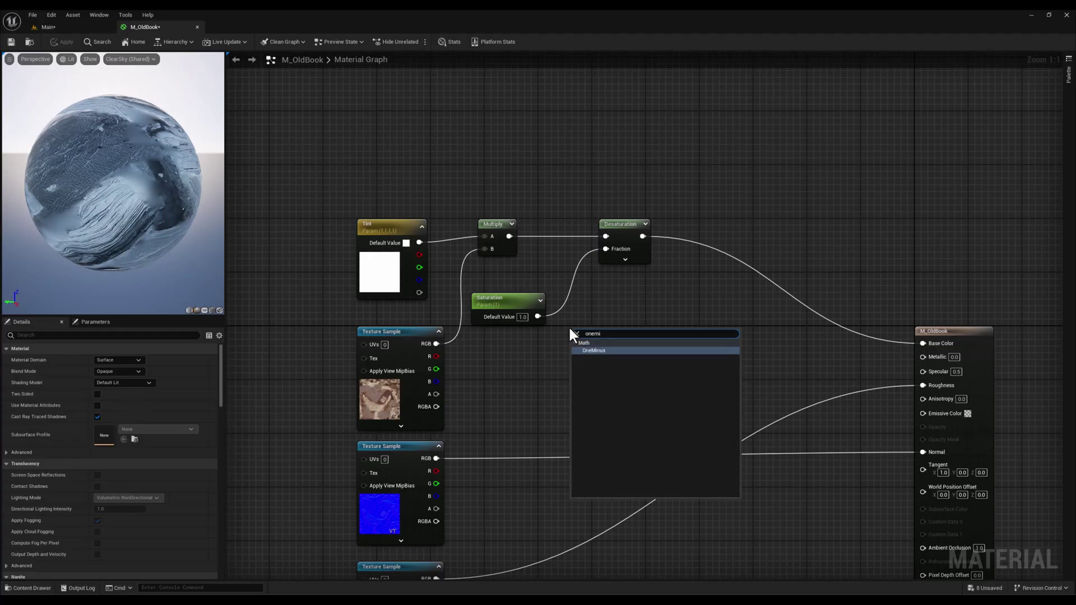
left_click(589, 352)
right_click_drag(559, 358, 569, 374)
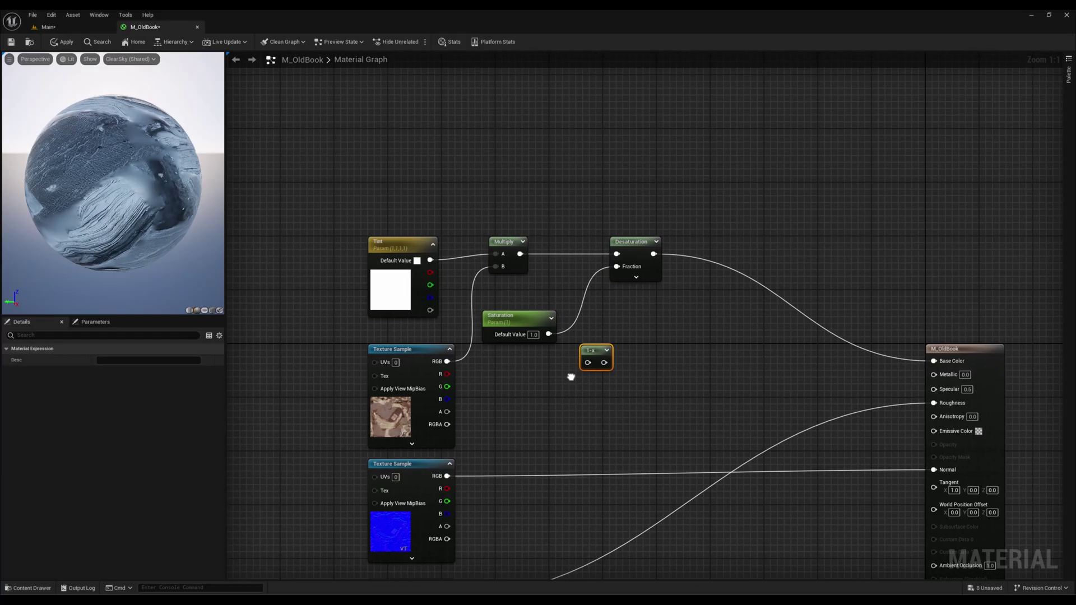
left_click_drag(550, 335, 623, 264)
left_click_drag(594, 353, 584, 321)
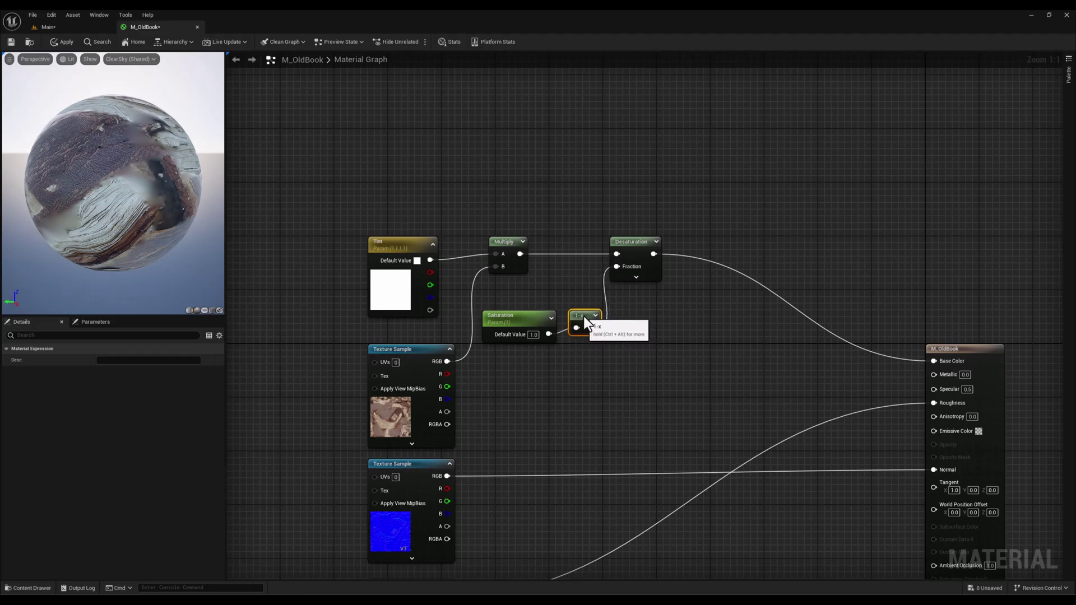
left_click_drag(626, 258, 633, 258)
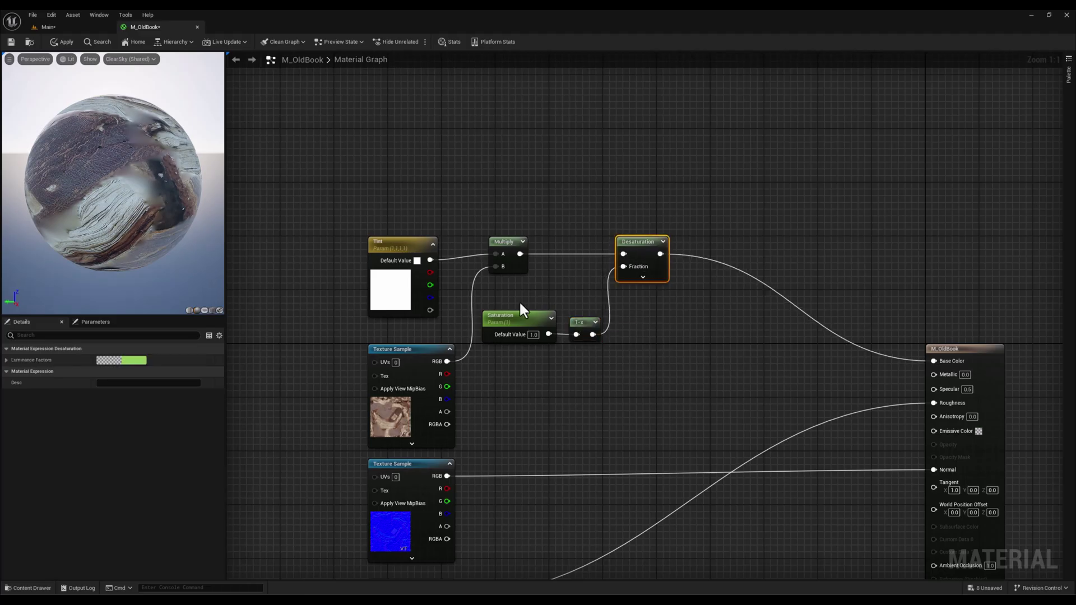
Try a Saturation of 0.8 on M_OldBook_Inst against the book, then go back to M_OldBook
left_click(67, 28)
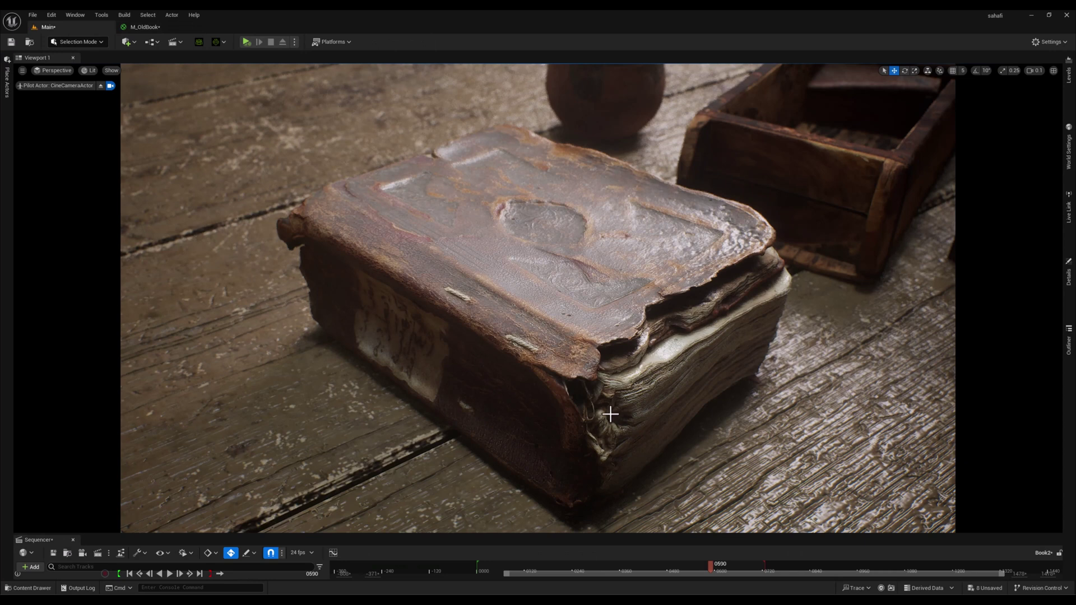
mouse_move(641, 593)
left_click(695, 563)
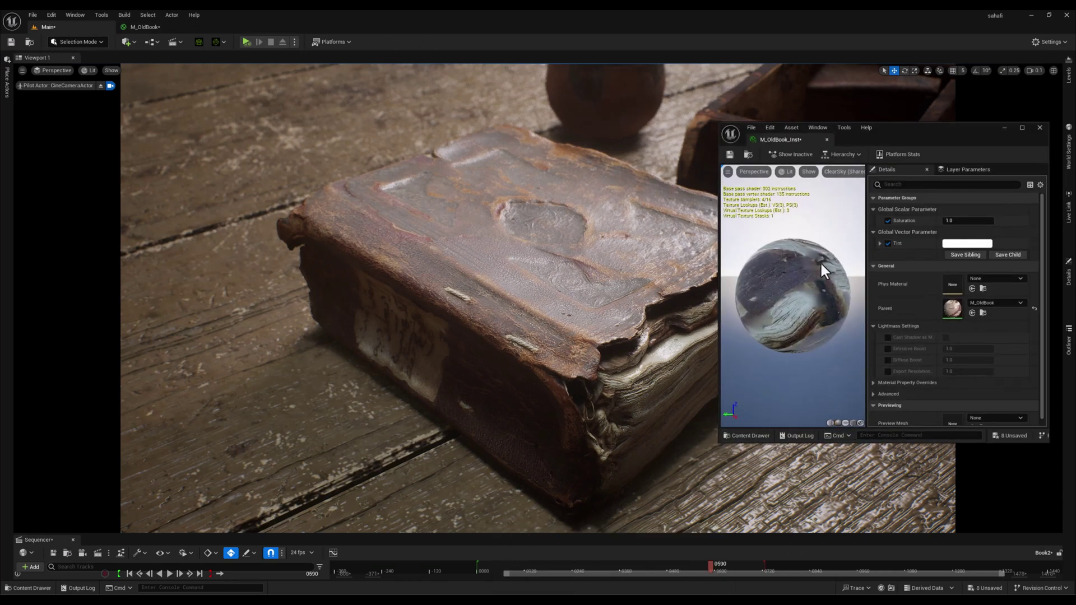
left_click(970, 221)
type("0.8")
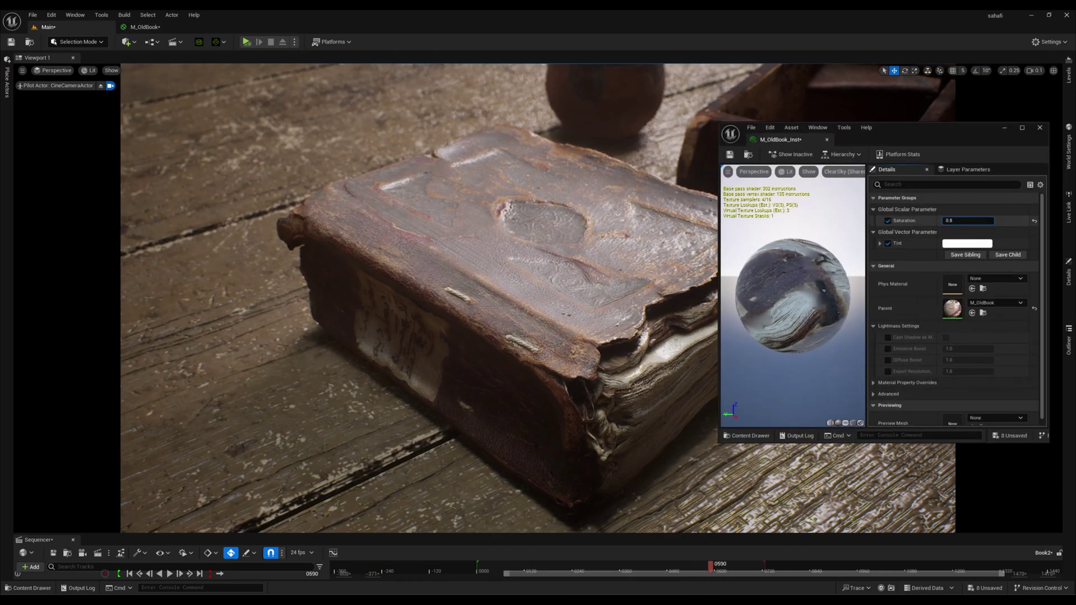
mouse_move(968, 220)
left_mouse_down()
mouse_move(959, 221)
mouse_move(986, 221)
mouse_move(968, 220)
left_mouse_up()
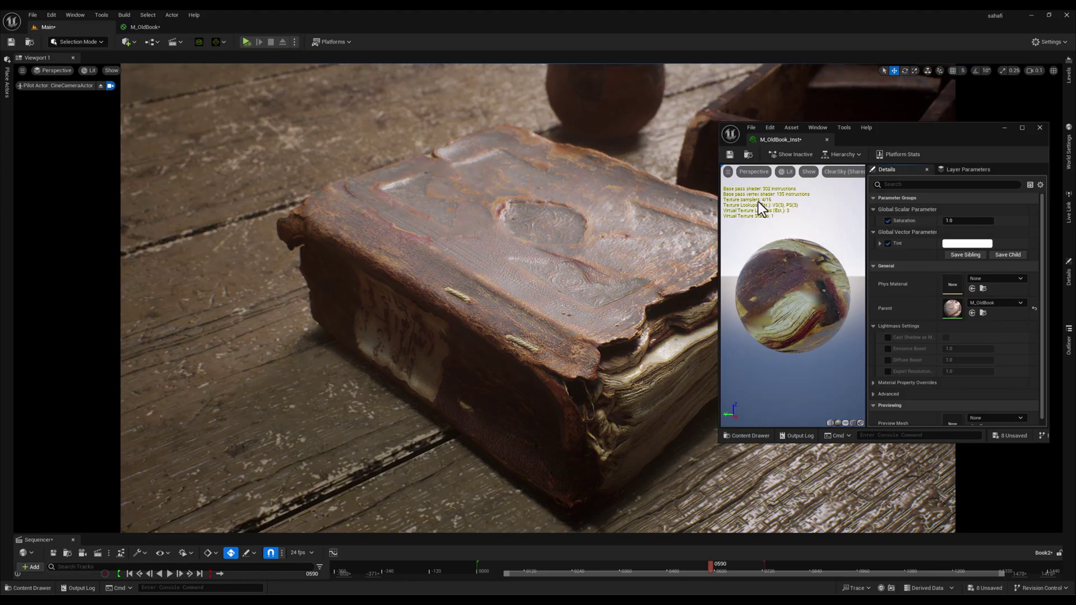
left_click(143, 27)
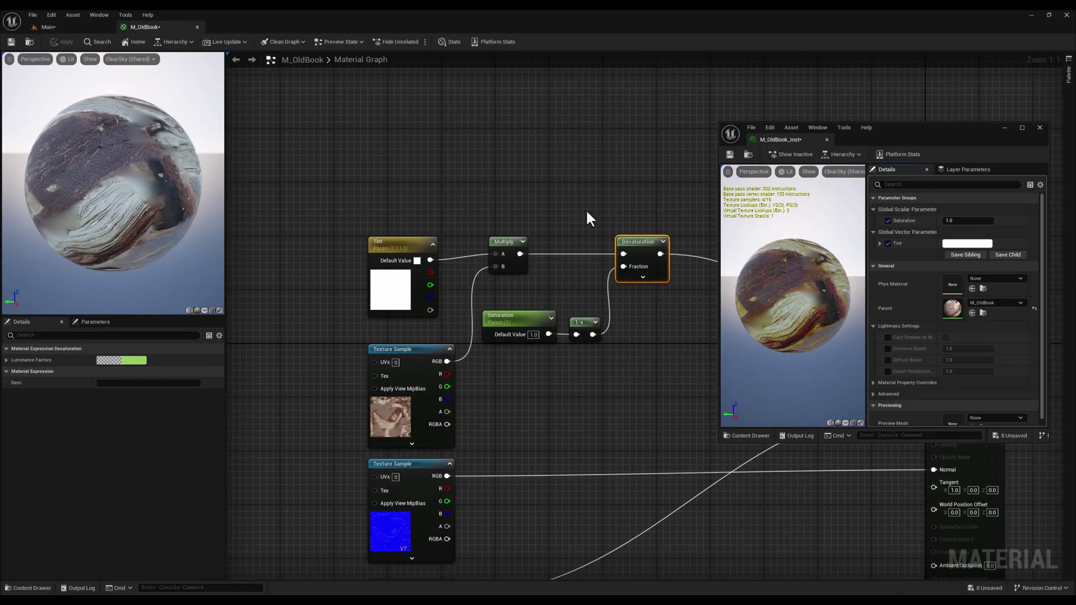
Minimize the instance editor and add a Multiply node fed by Desaturation's output
right_click_drag(587, 212, 422, 217)
left_click(1004, 128)
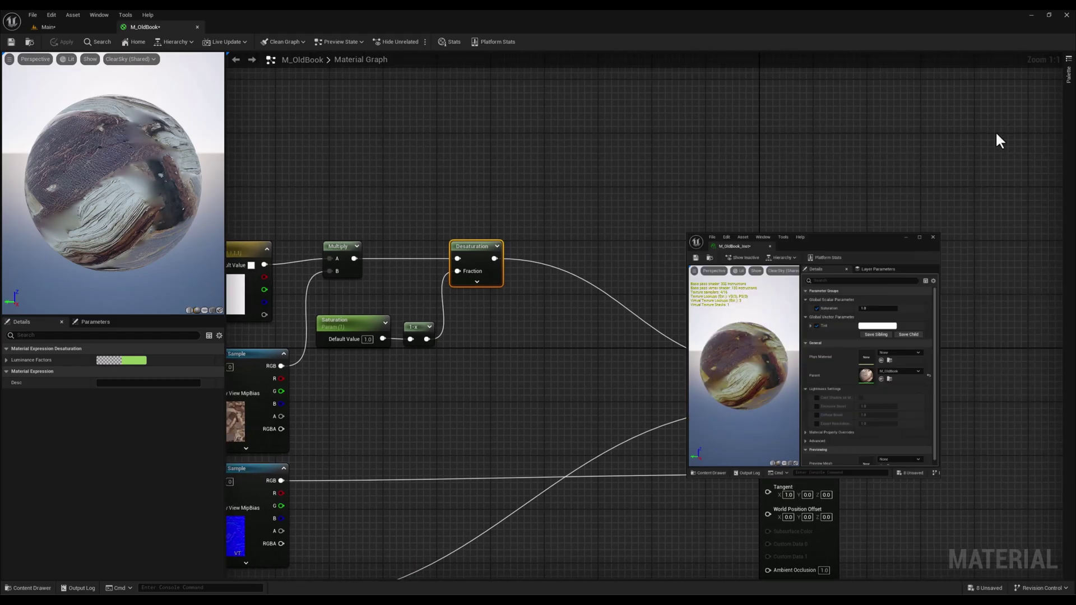
right_click_drag(580, 241, 608, 239)
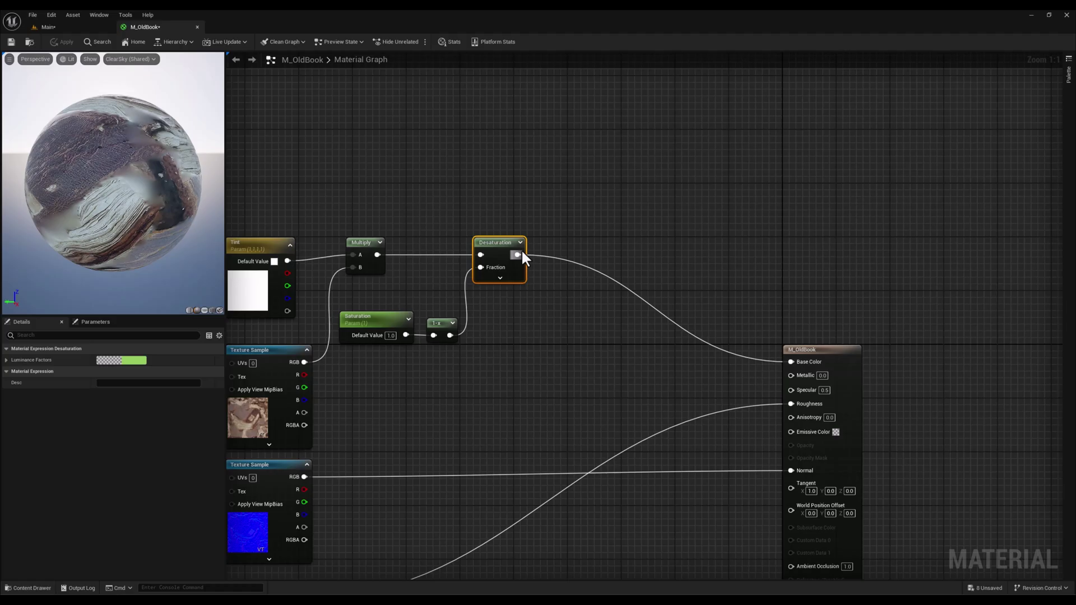
left_click_drag(517, 255, 609, 254)
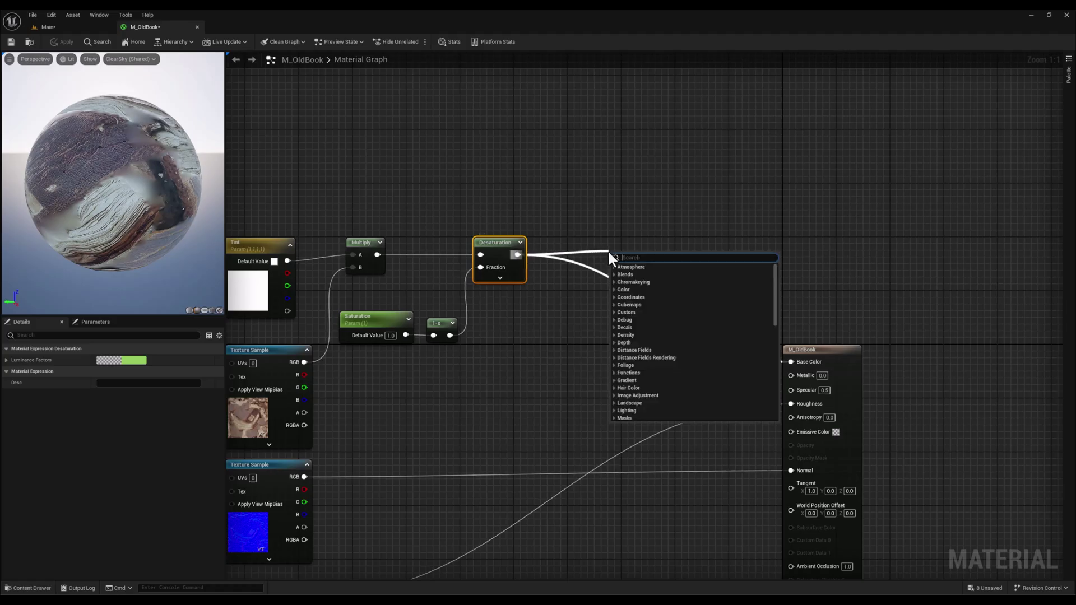
type("mult")
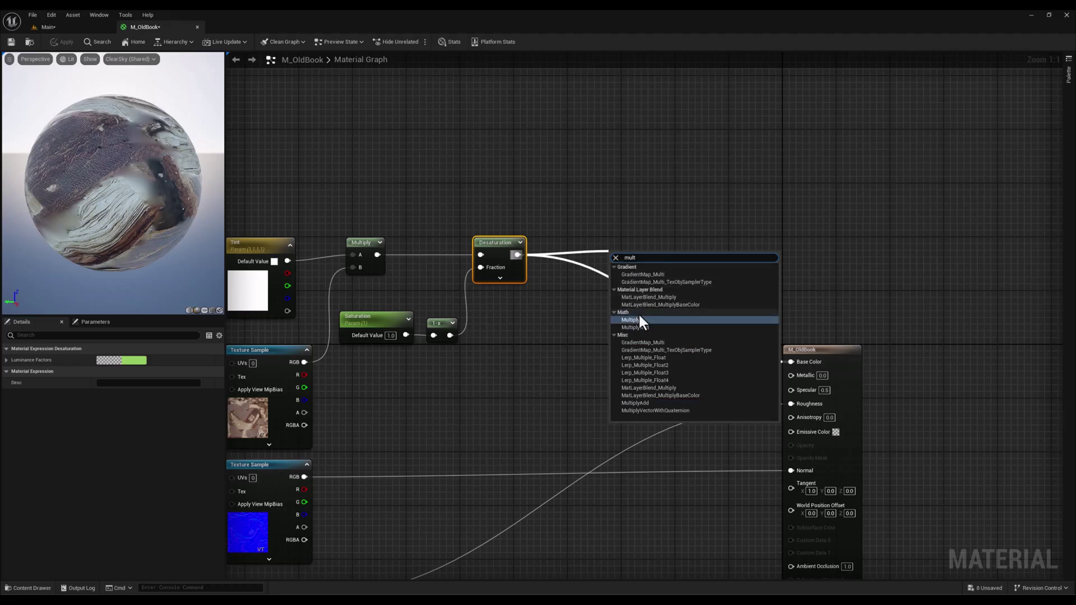
left_click(638, 313)
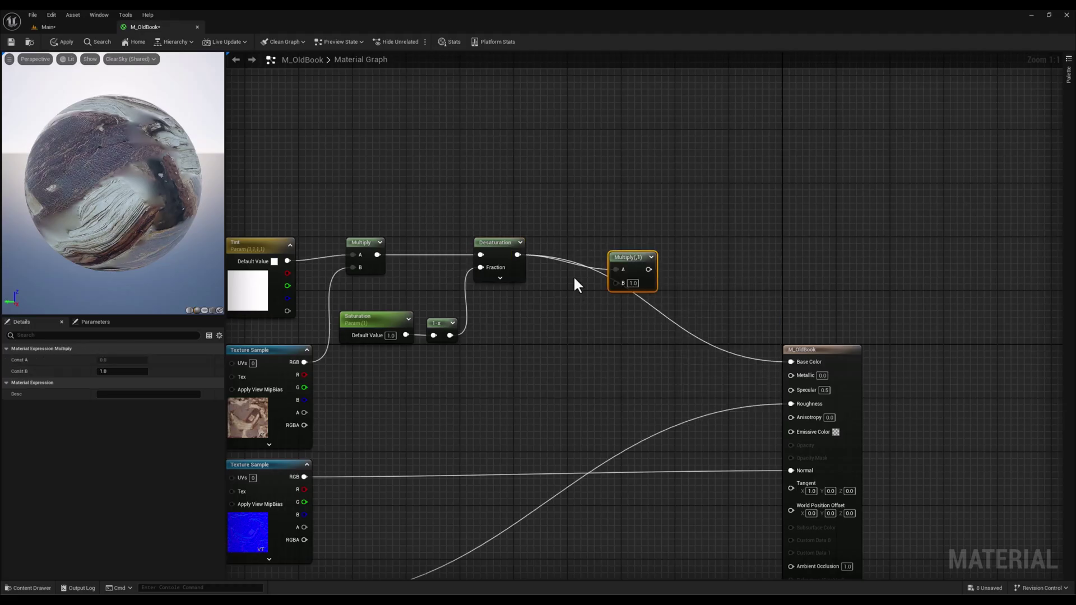
left_click_drag(631, 256, 631, 240)
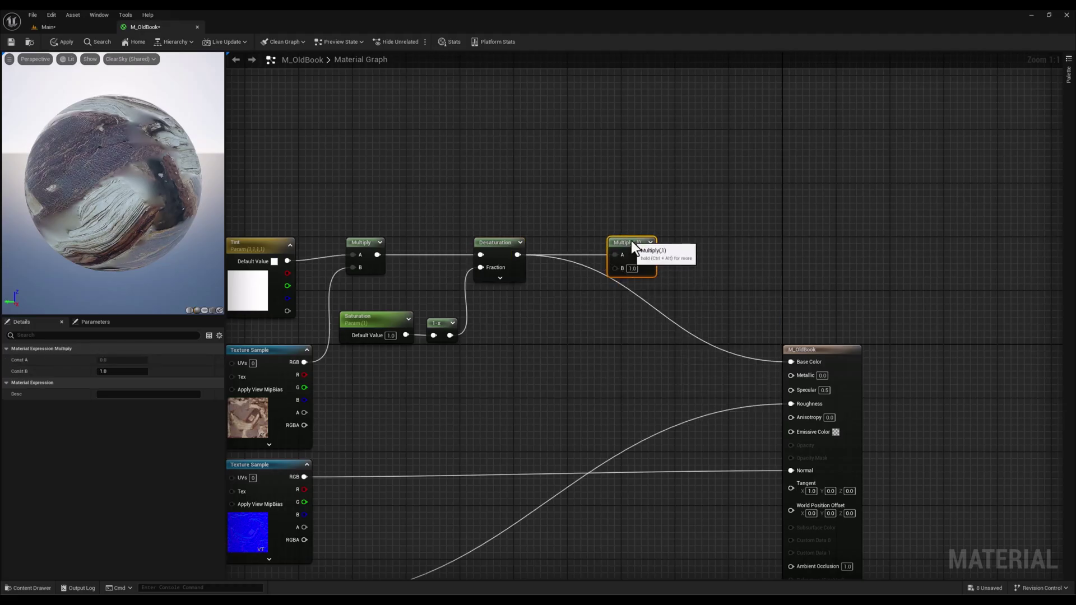
left_click(537, 323)
Add a constant, convert it to a scalar parameter named Brightness with default 1
left_click(537, 320)
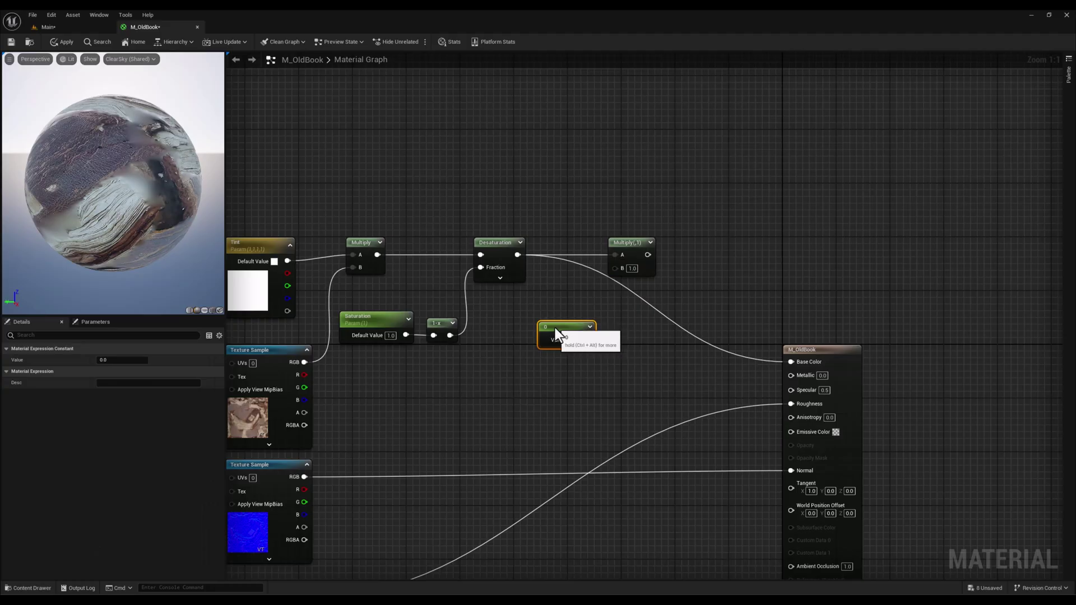
left_click_drag(555, 328, 496, 315)
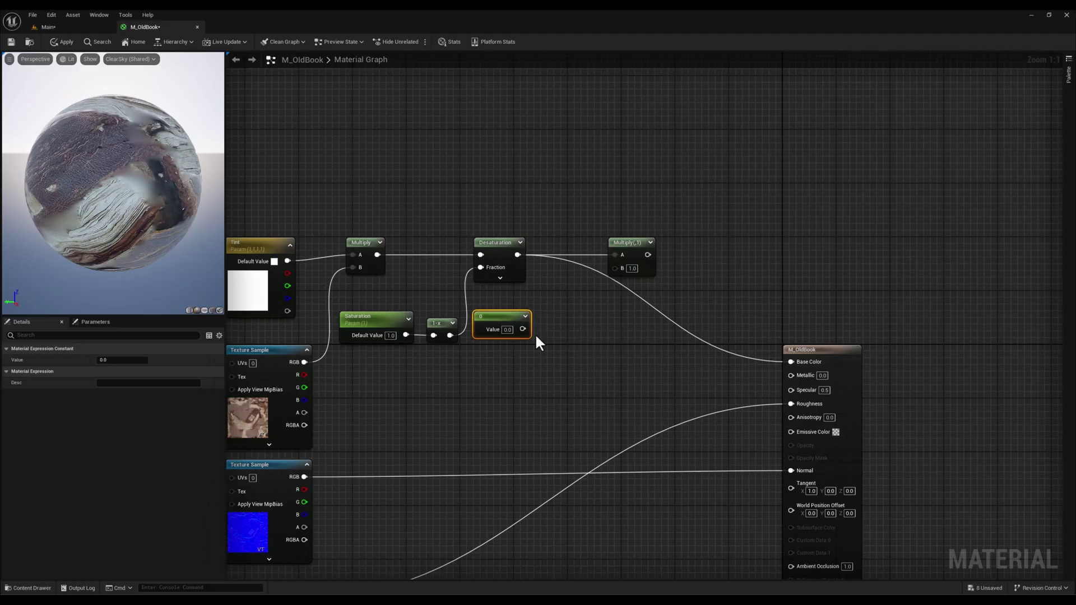
right_click(494, 324)
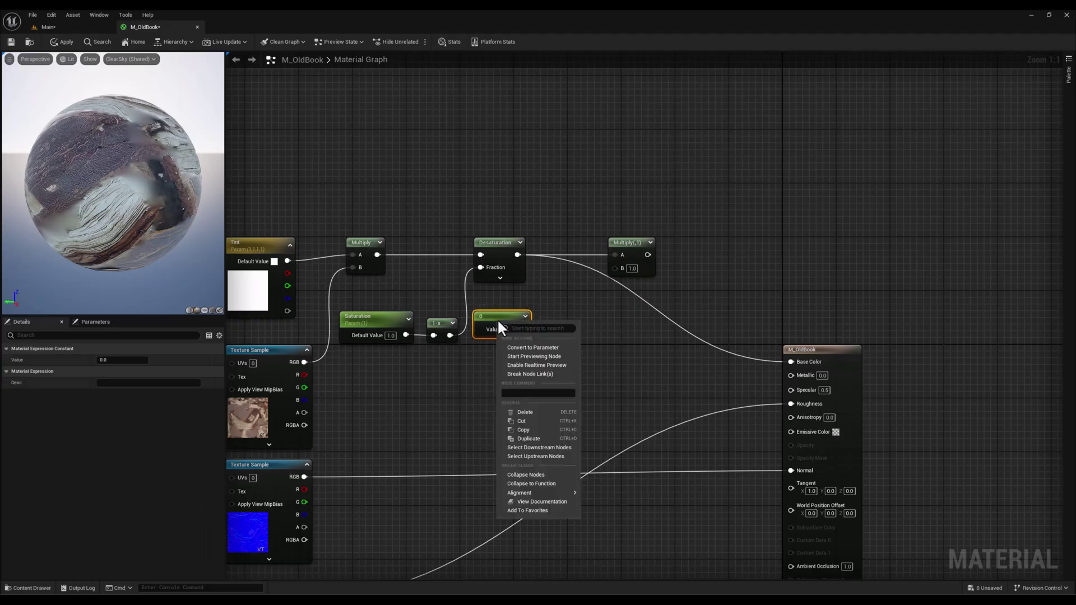
left_click(525, 352)
type("Brigh")
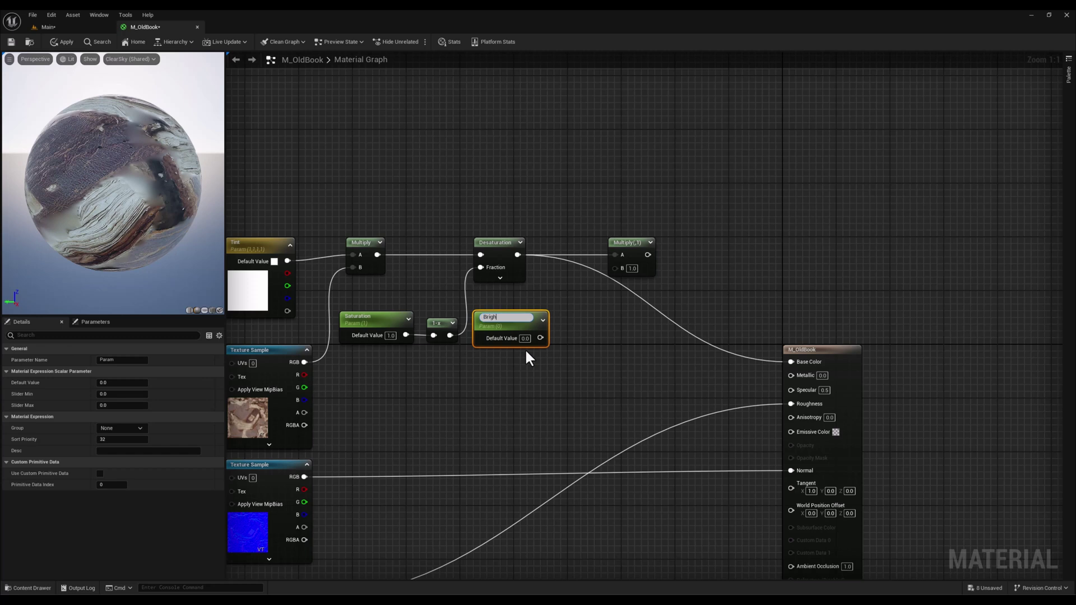
type("tness")
key("Return")
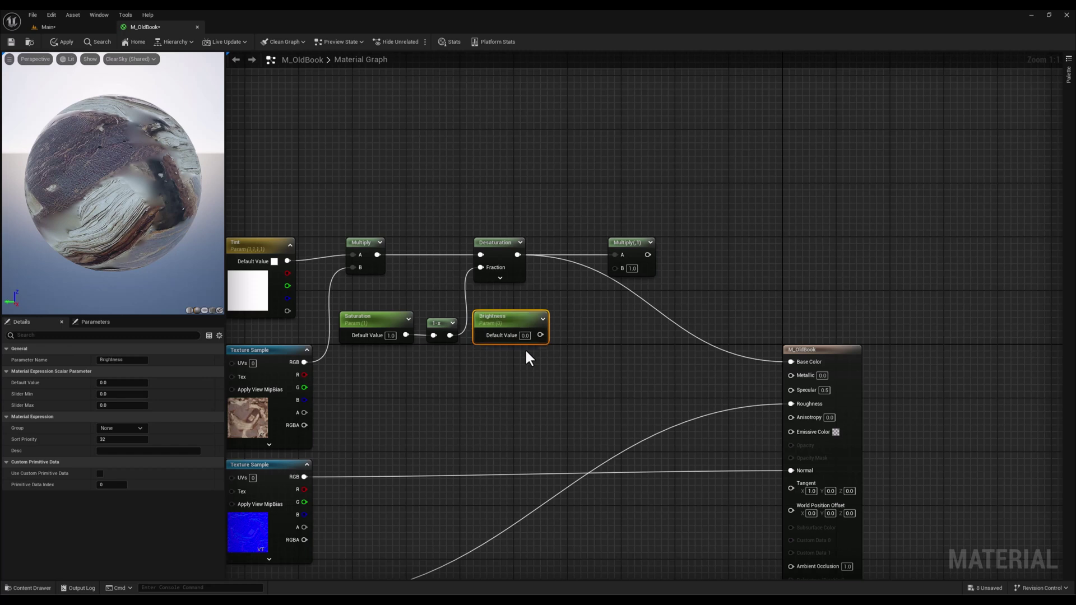
left_click(105, 384)
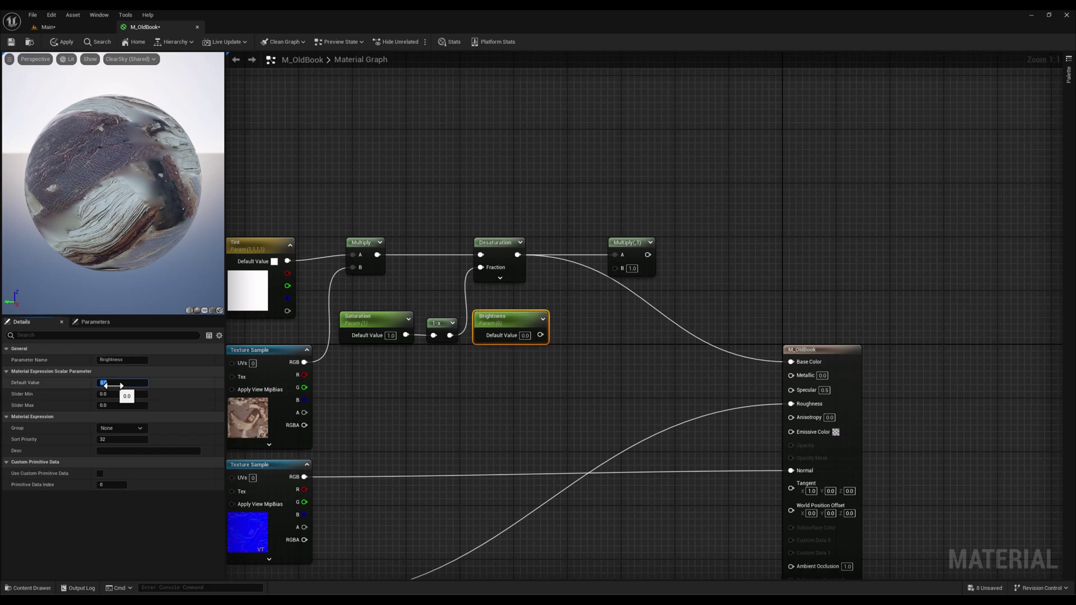
type("1")
key("Return")
Wire Brightness into the Multiply's B input and add a Power node after Multiply
left_click_drag(540, 335, 616, 267)
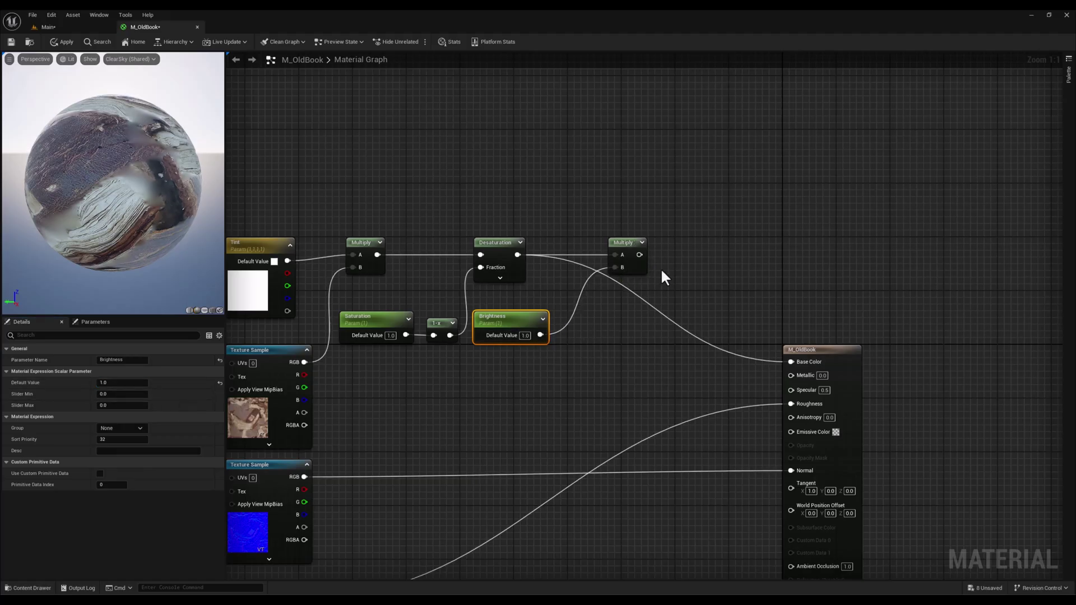
left_click(623, 243)
right_click_drag(713, 256, 628, 266)
left_click(628, 261)
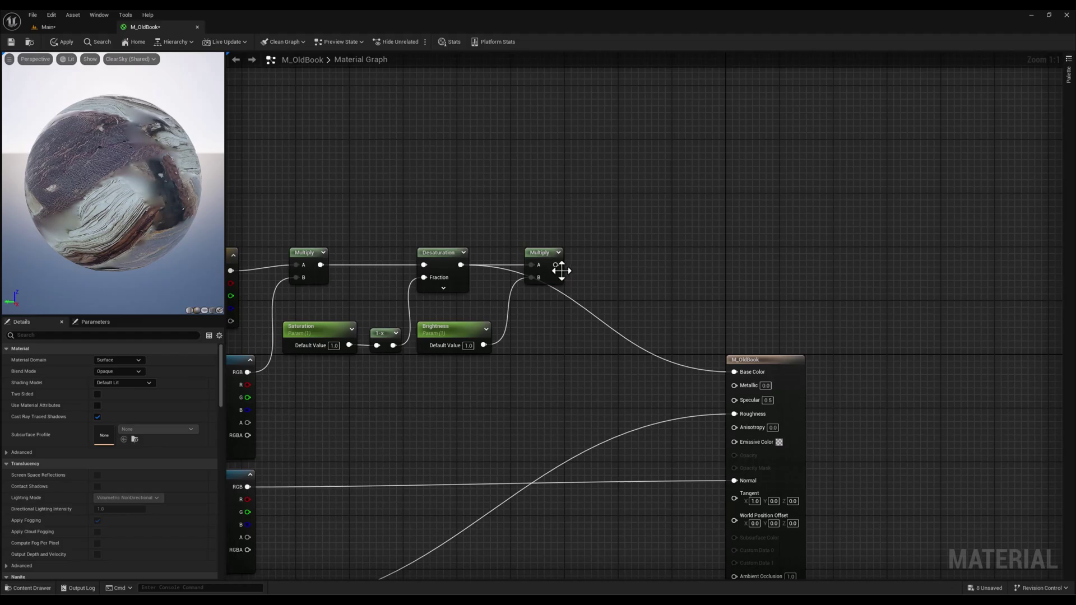
left_click_drag(555, 265, 642, 262)
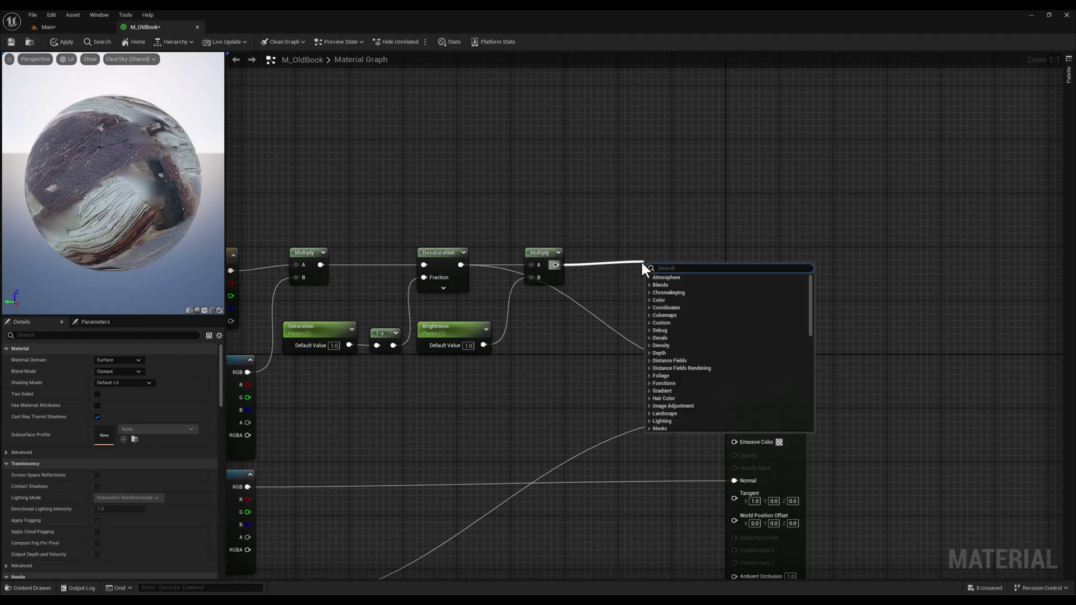
type("power")
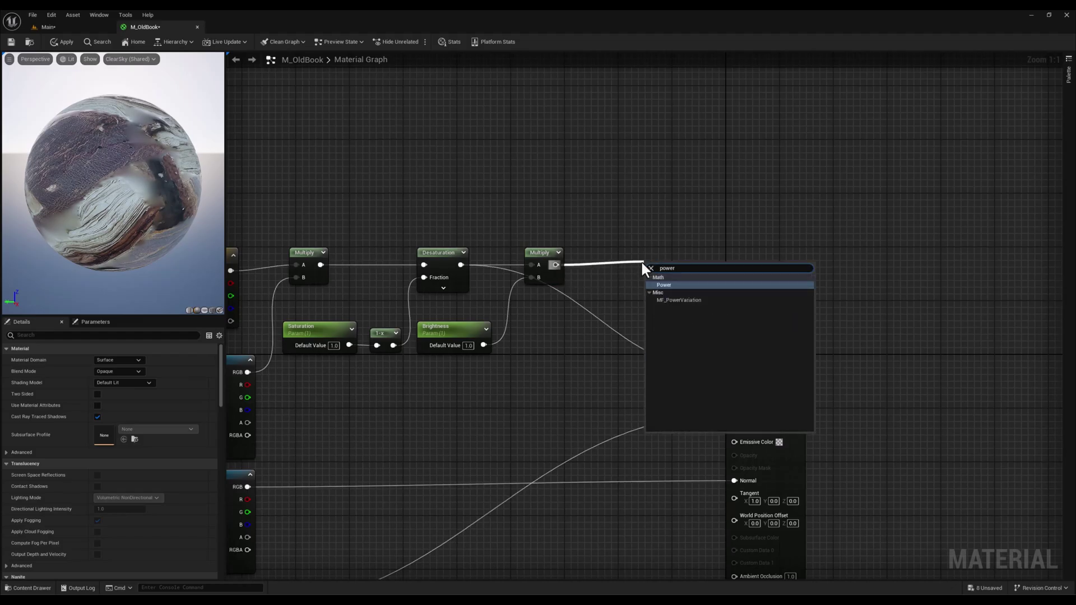
left_click(664, 285)
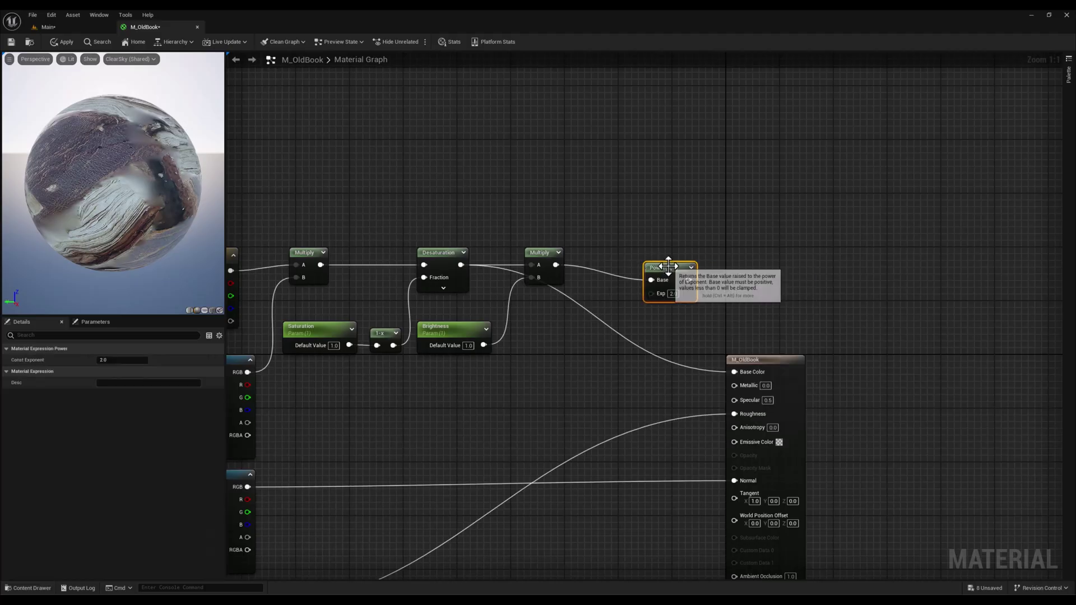
left_click_drag(669, 267, 643, 251)
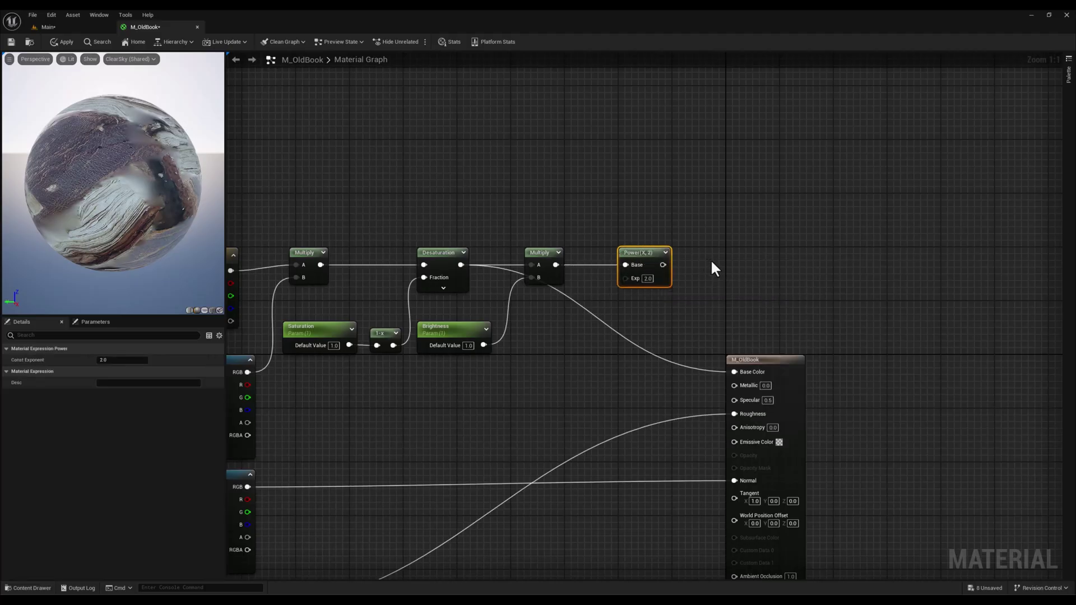
left_click(712, 261)
Create a Contrast scalar parameter with default 1.0 and connect it to Power's Exp
left_click(556, 335)
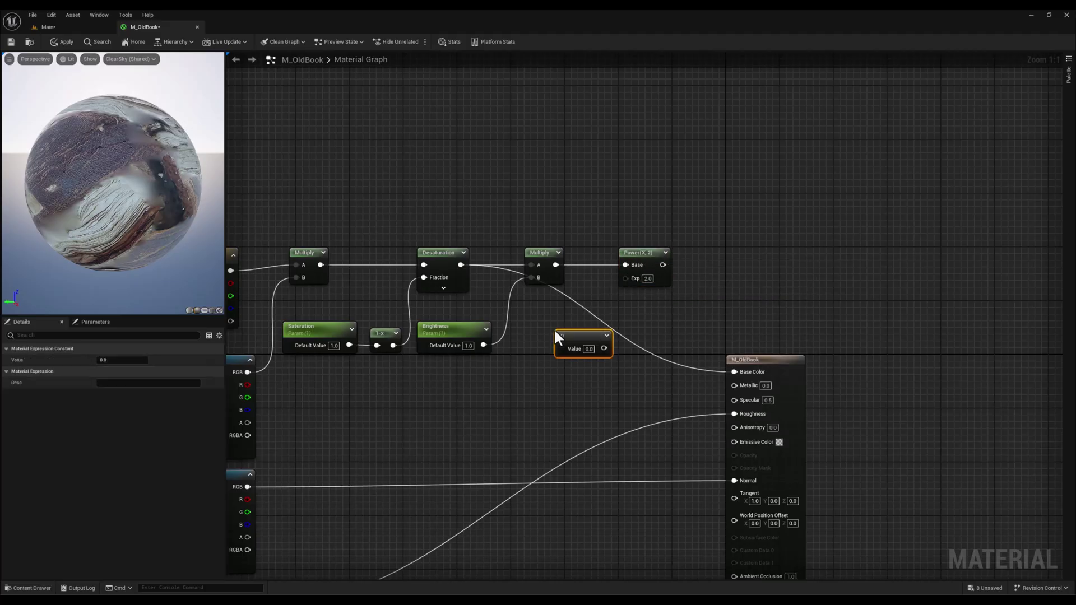
left_click_drag(563, 341, 537, 332)
right_click(538, 332)
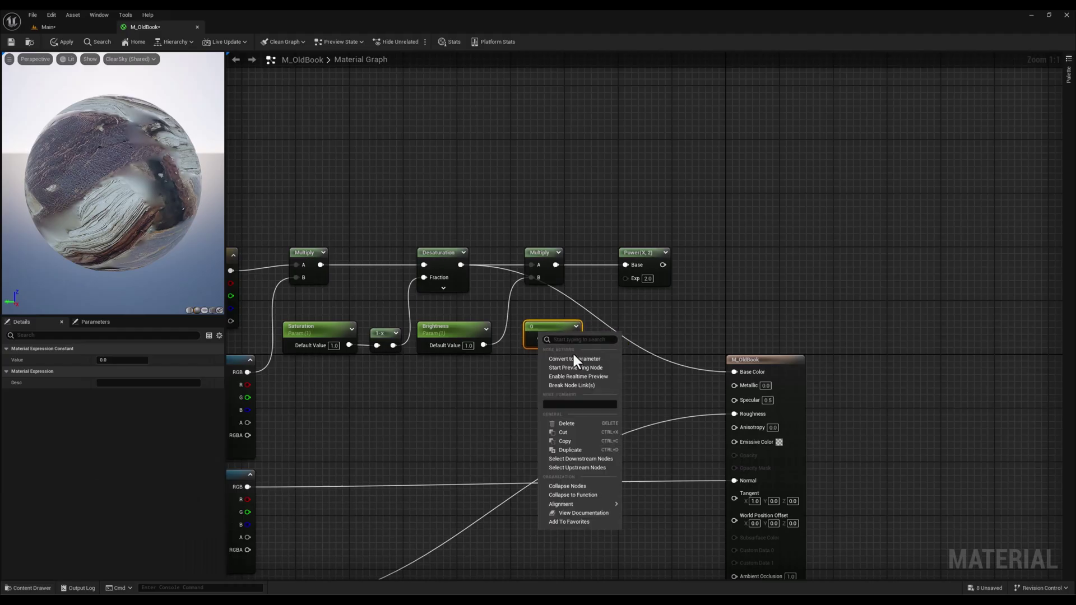
left_click(572, 357)
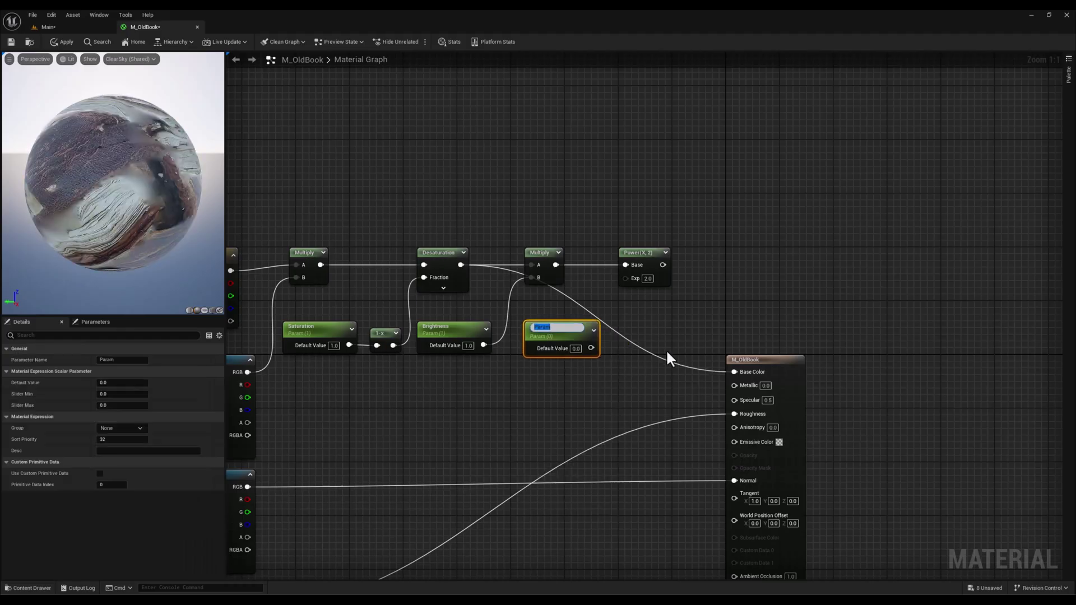
type("Contrast")
key("Return")
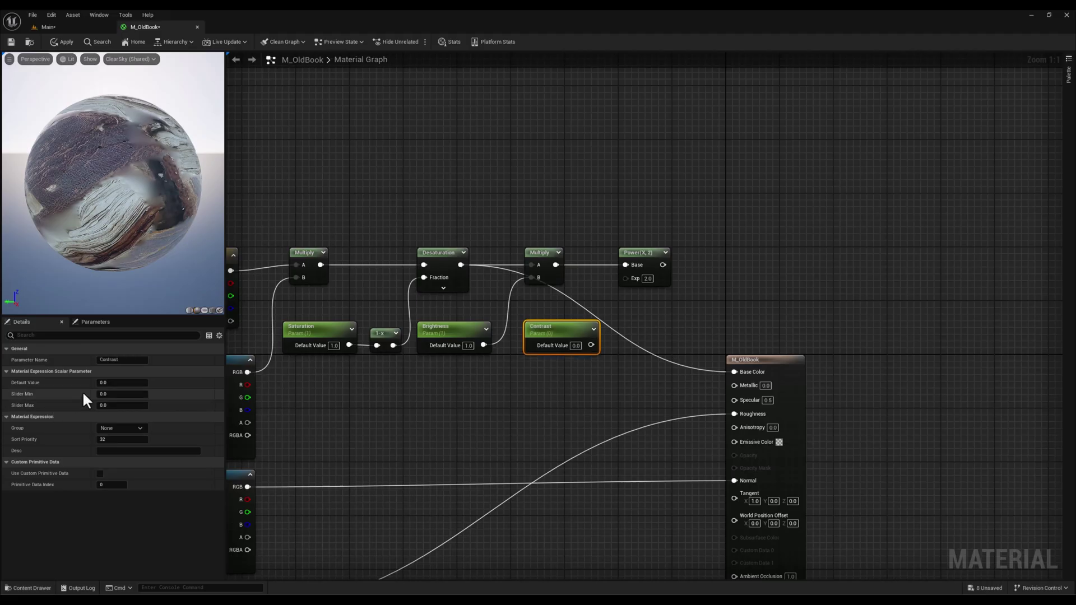
left_click(106, 383)
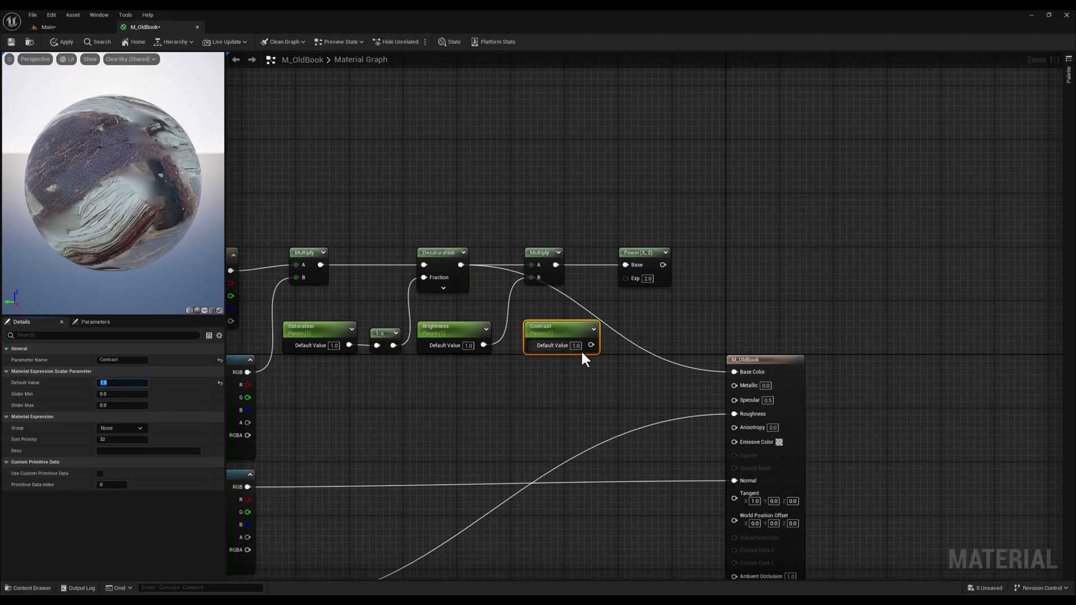
left_click_drag(592, 344, 735, 372)
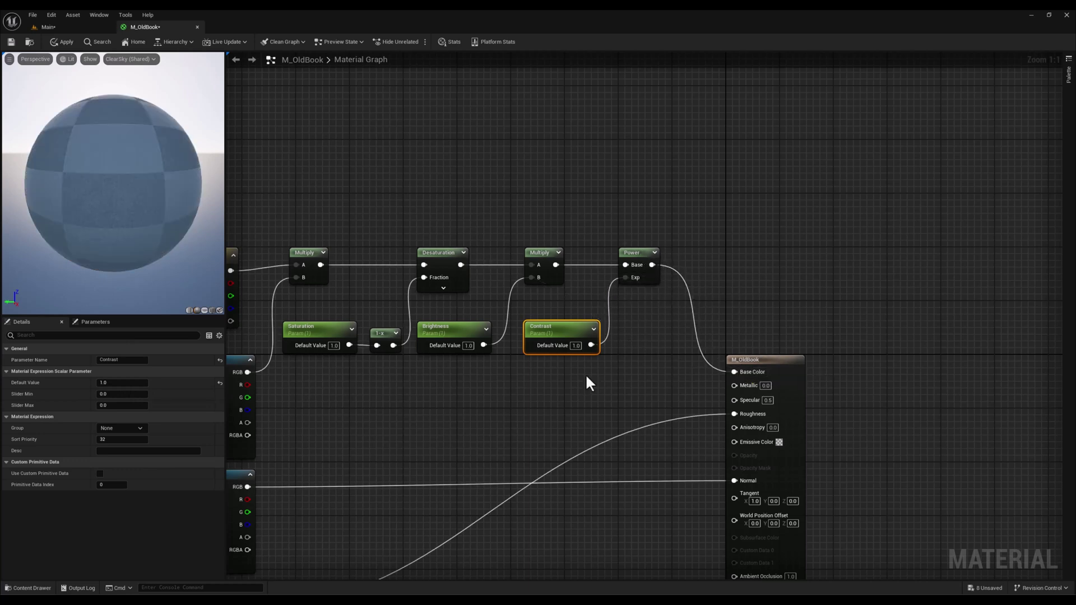
Apply the graph, enable the instance's Contrast and Brightness overrides, and raise Brightness to 1.149123
left_click(62, 42)
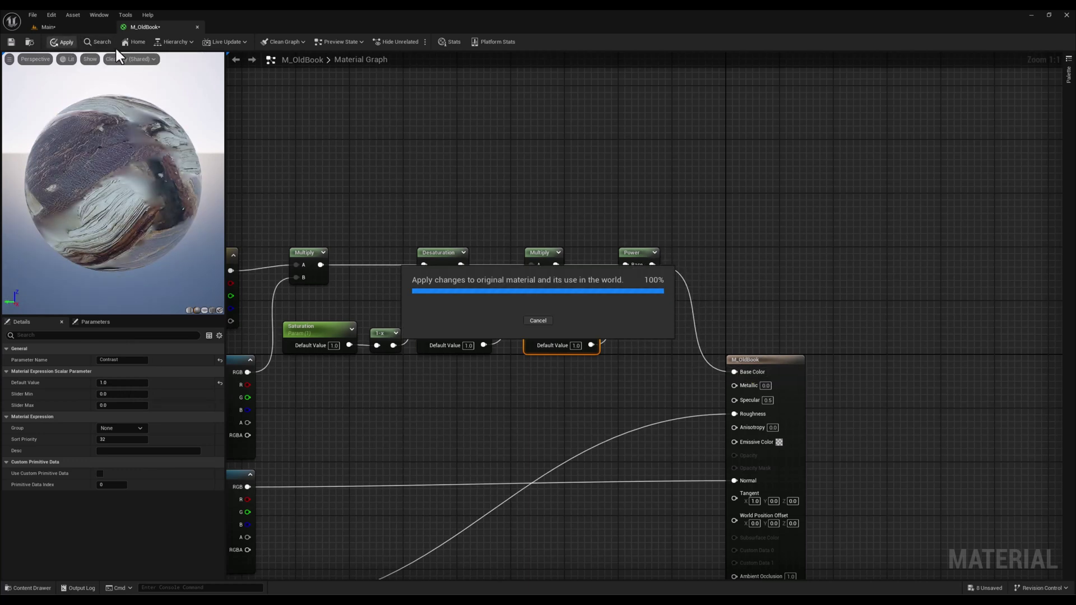
left_click(85, 24)
left_click(705, 567)
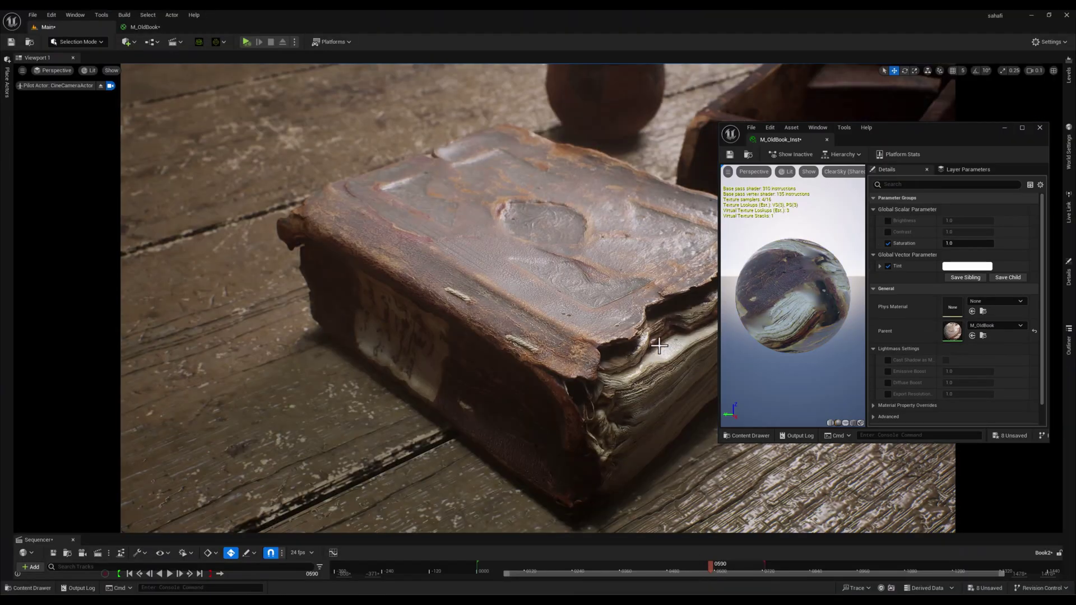
left_click(888, 232)
left_click(888, 220)
left_click_drag(956, 221, 953, 242)
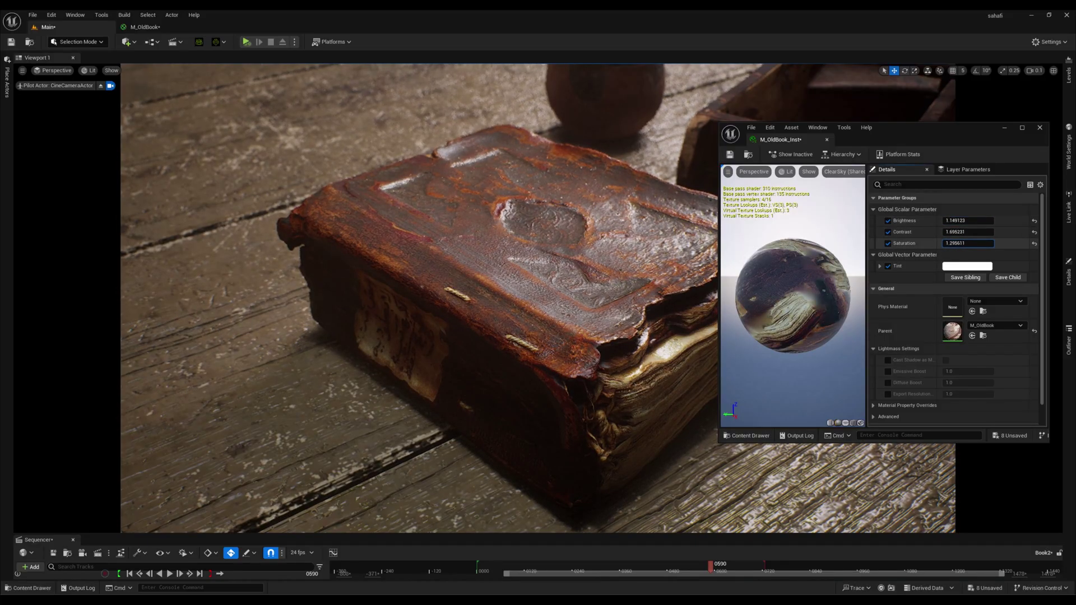
Change the instance's Tint to a pale orange colour
left_click(953, 267)
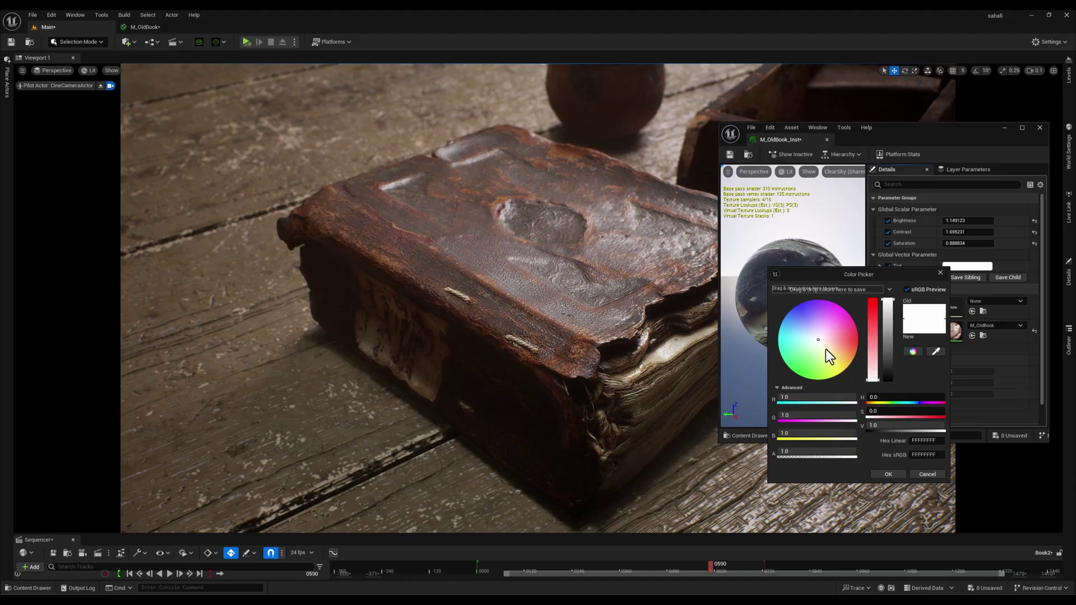
left_click_drag(820, 345, 833, 346)
left_click(888, 476)
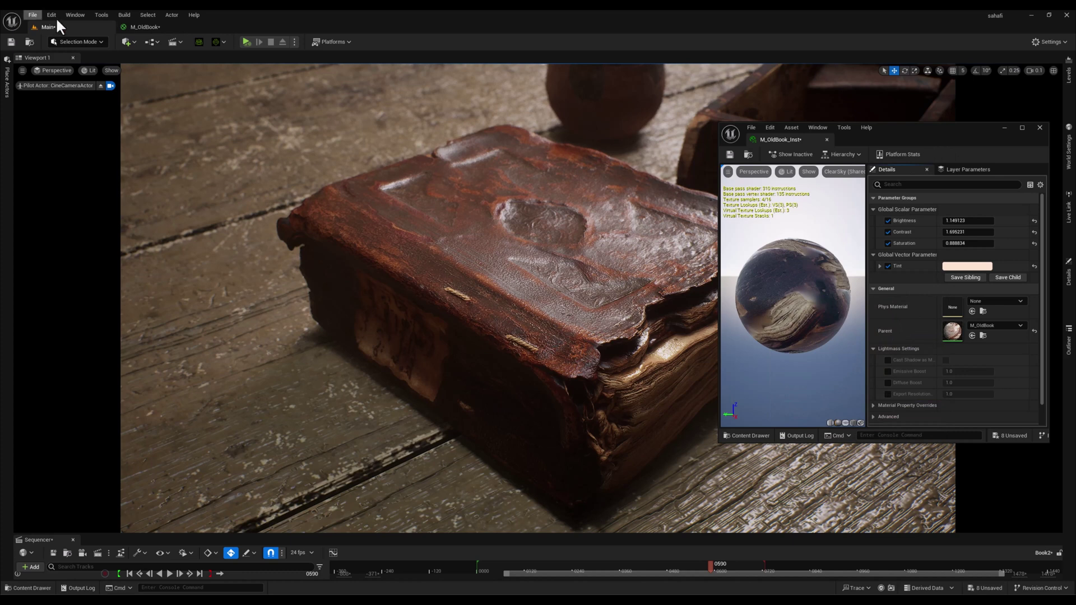
Add a FlattenNormal node on the normal map Texture Sample's RGB output
left_click(151, 26)
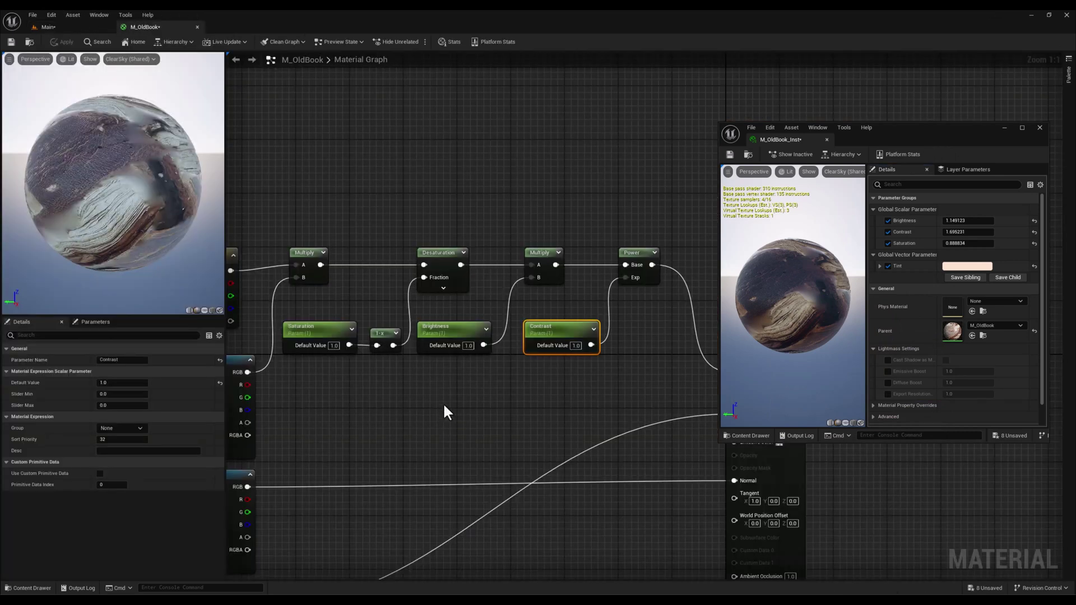
scroll(443, 403, "down", 2)
right_click_drag(439, 399, 512, 284)
scroll(459, 319, "up", 3)
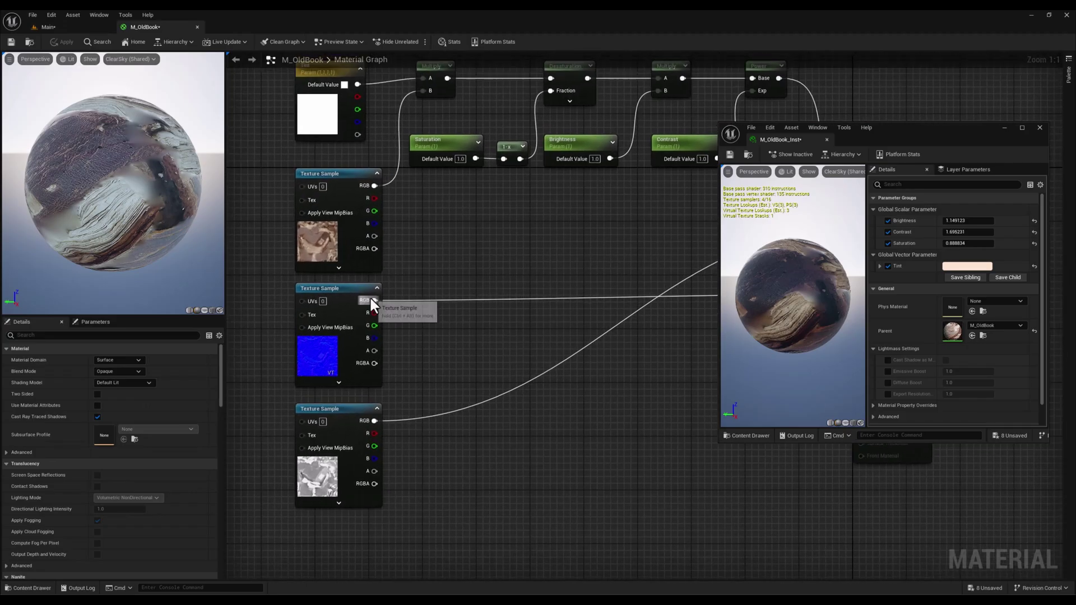
left_click_drag(374, 300, 451, 303)
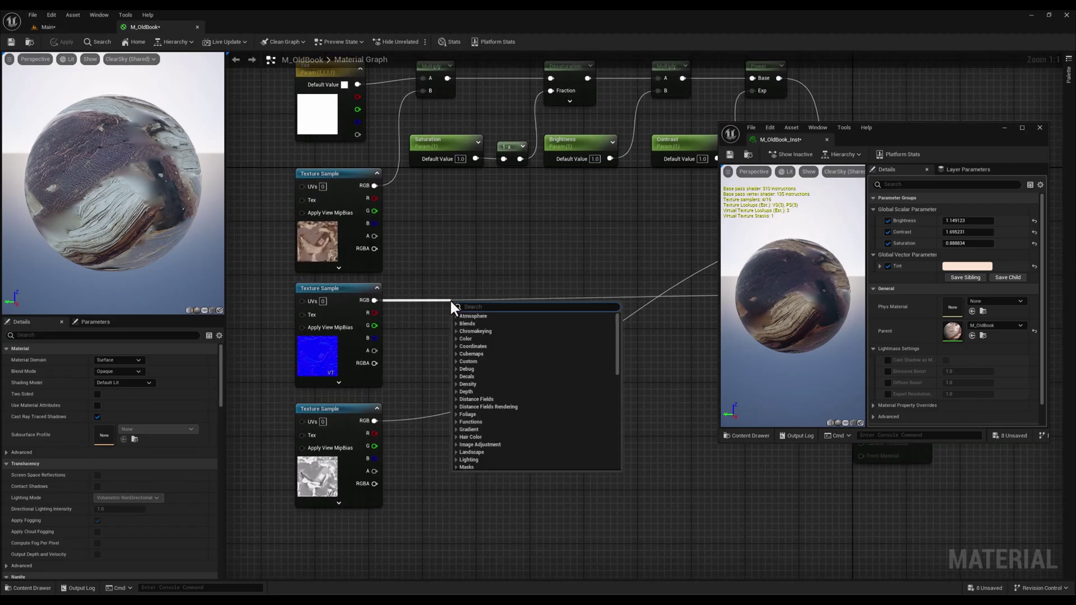
type("flatte")
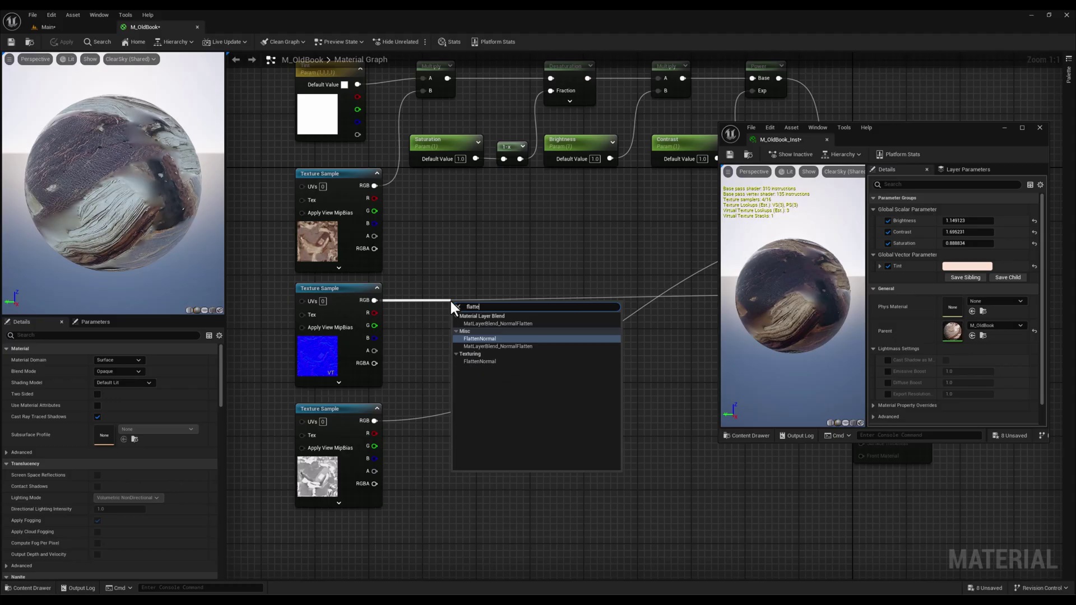
type("n")
left_click(512, 339)
left_click_drag(492, 326, 509, 306)
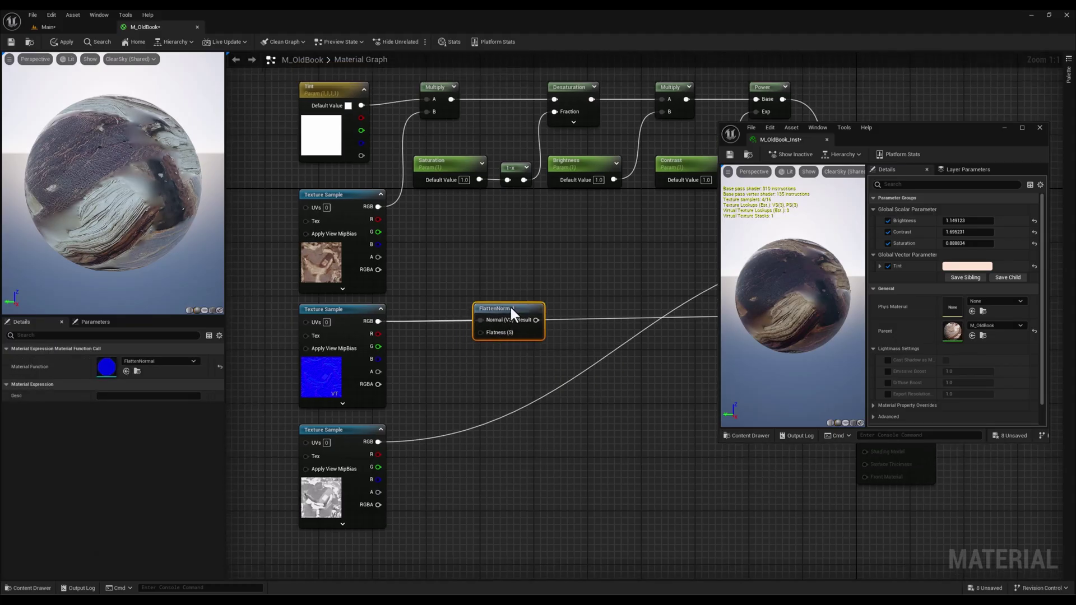
right_click_drag(548, 352, 539, 352)
scroll(539, 352, "down", 2)
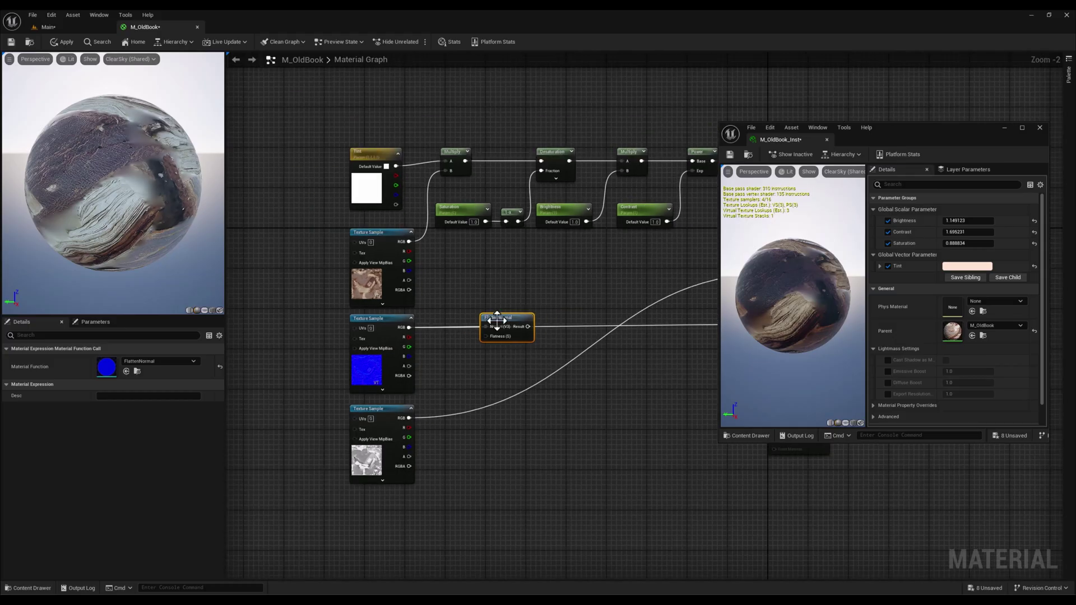
left_click_drag(497, 321, 522, 320)
Create a scalar parameter named 'Normal Intensity' from a new constant and set its default
left_click(424, 376)
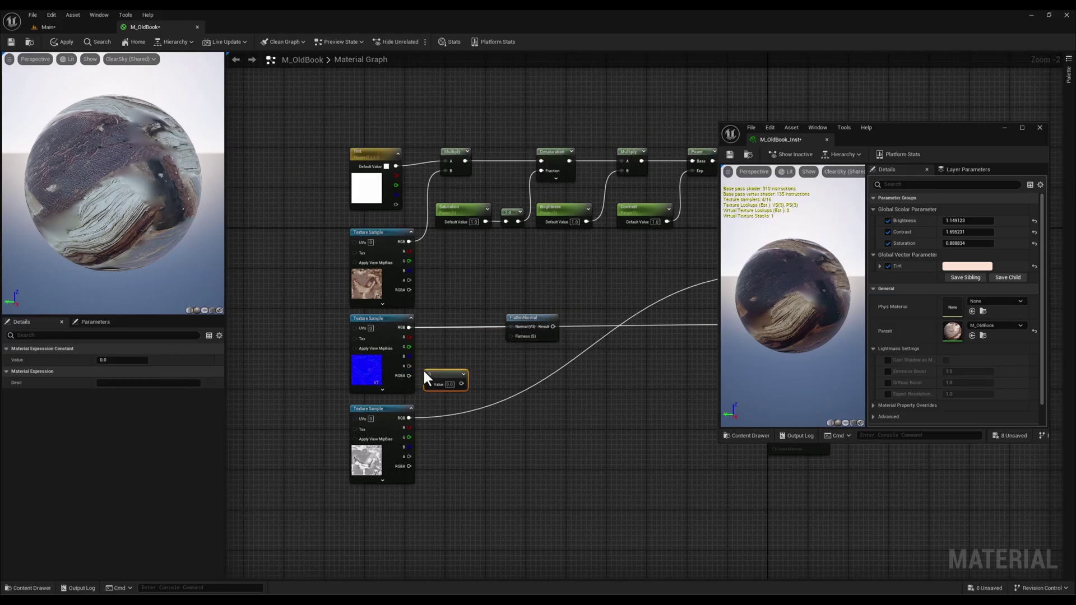
right_click(449, 376)
left_click(470, 400)
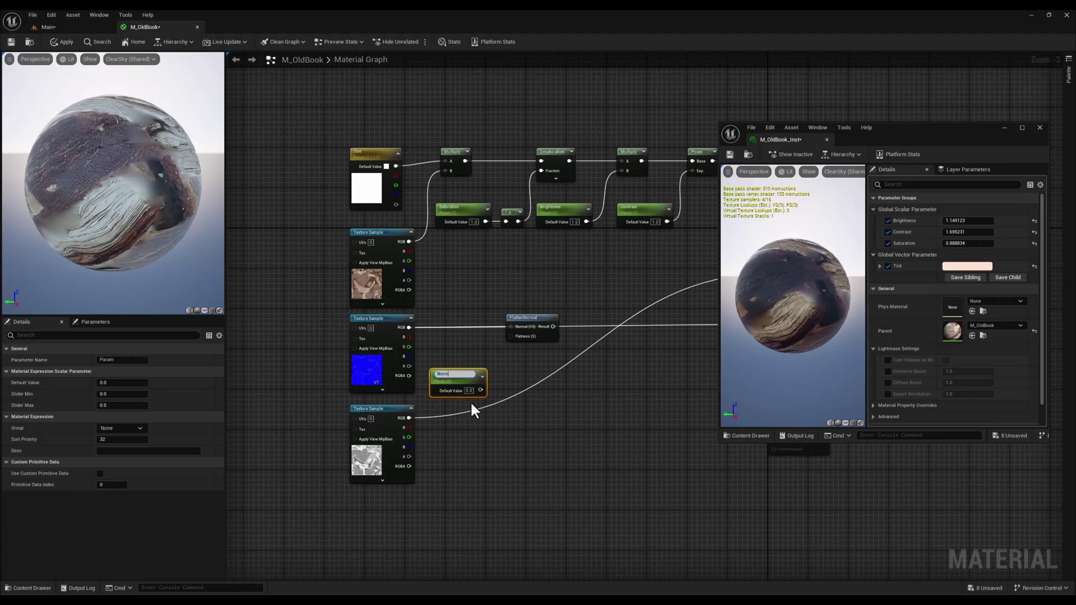
type("Normal Intensity")
key("Return")
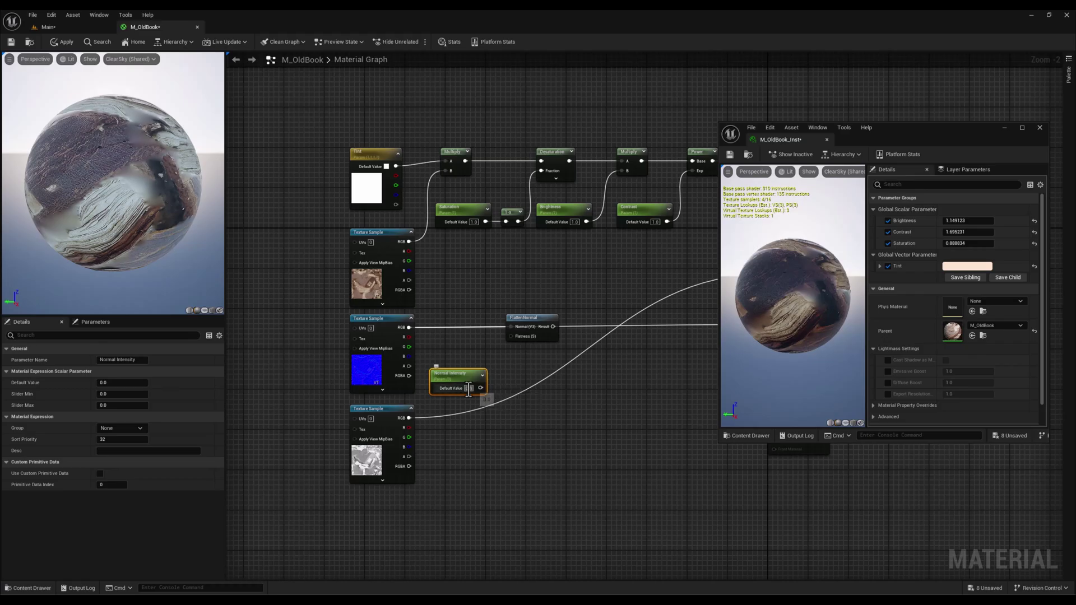
left_click(104, 383)
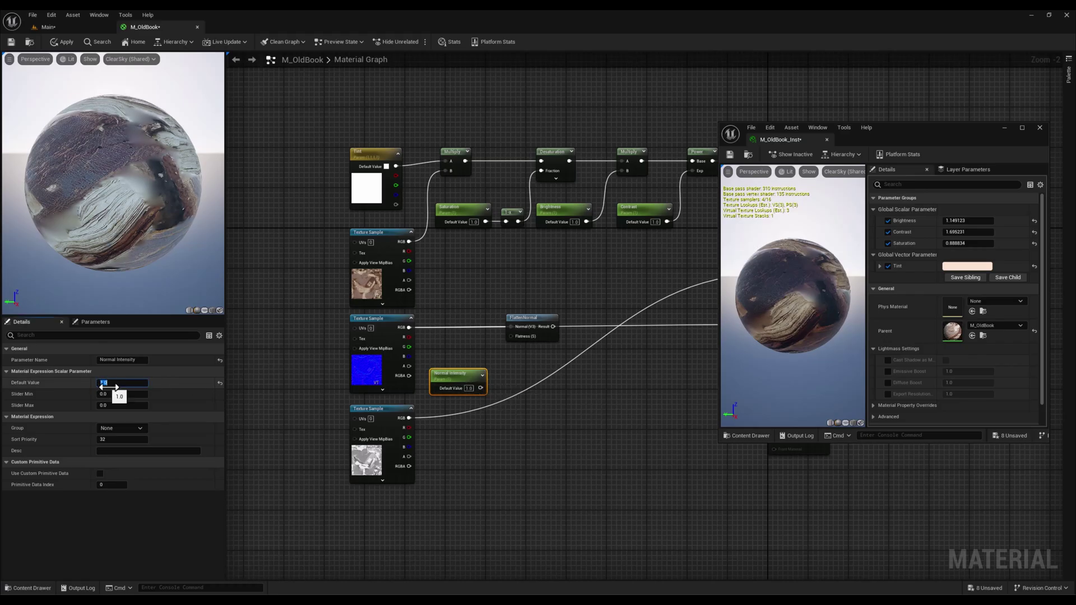
Route Normal Intensity through OneMinus into Flatness, plug FlattenNormal into Normal, and apply
left_click_drag(534, 321, 553, 315)
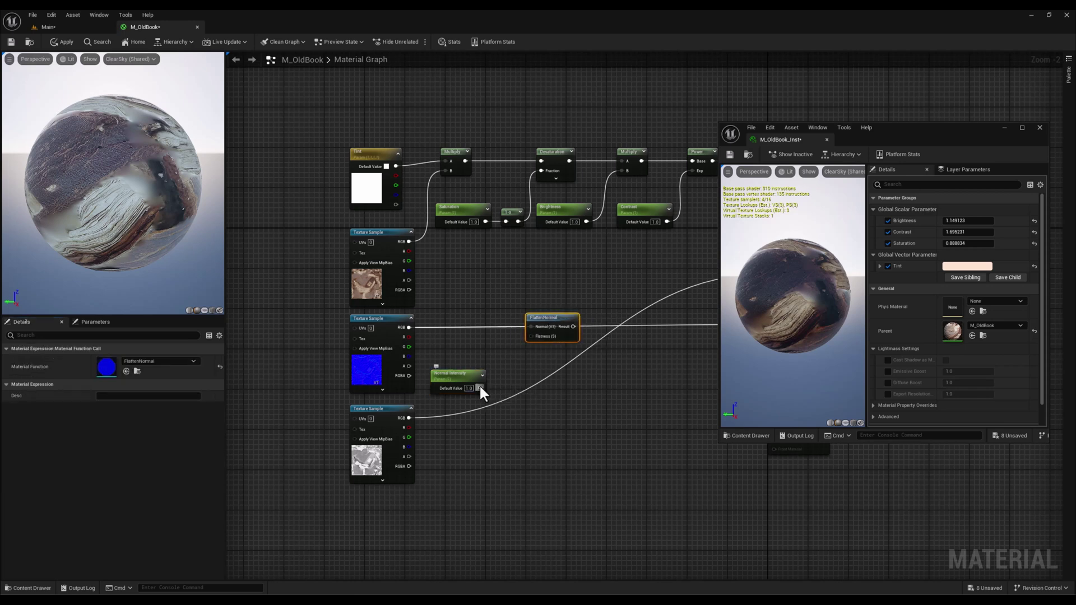
left_click_drag(480, 386, 510, 387)
type("one")
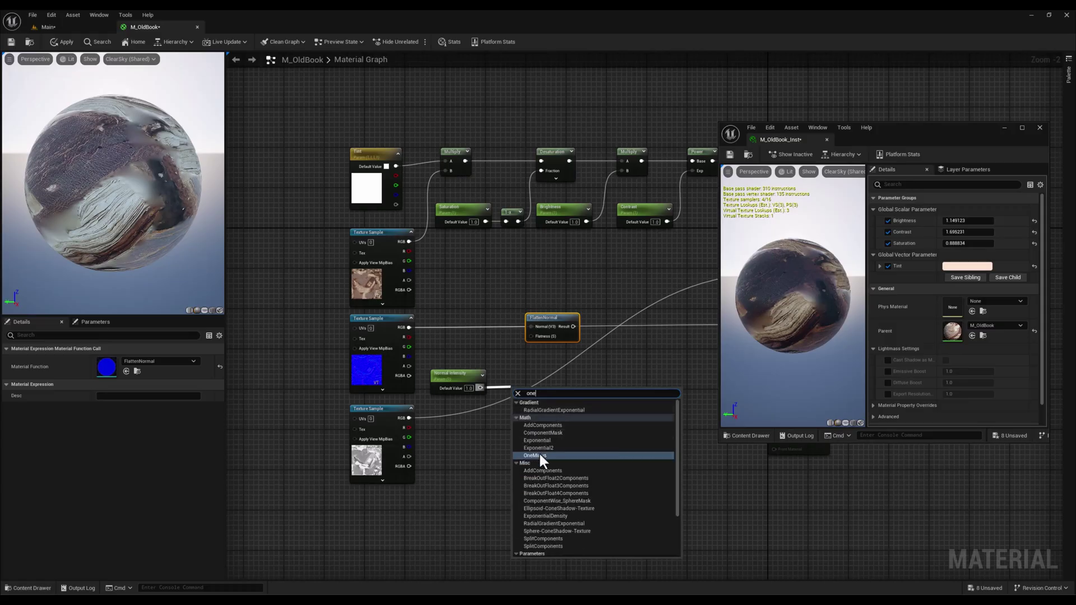
left_click(537, 455)
left_click_drag(527, 400, 530, 335)
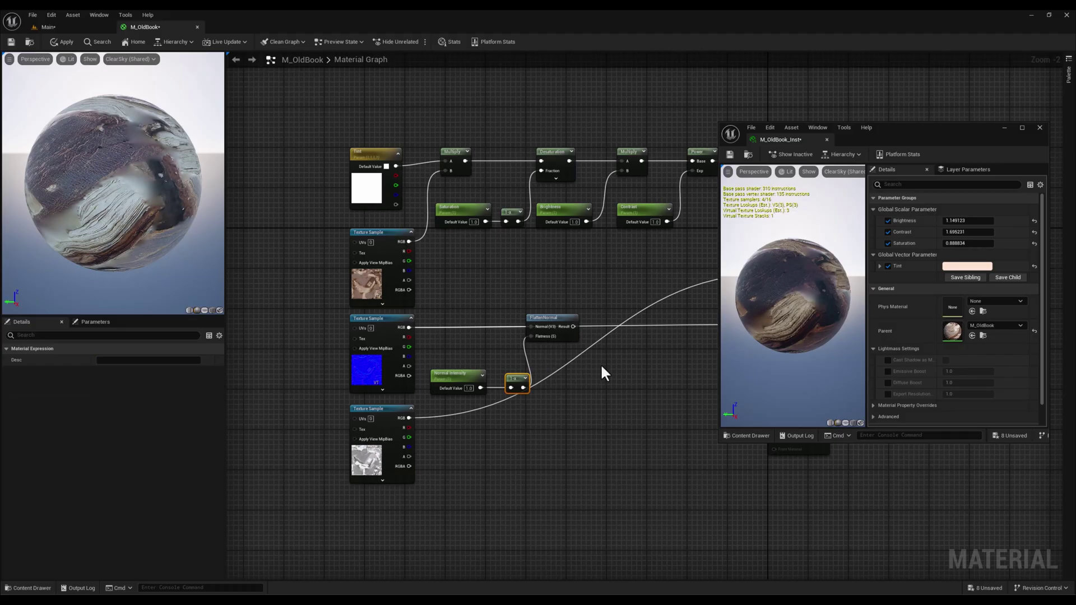
right_click_drag(601, 364, 478, 332)
left_click_drag(478, 326, 683, 317)
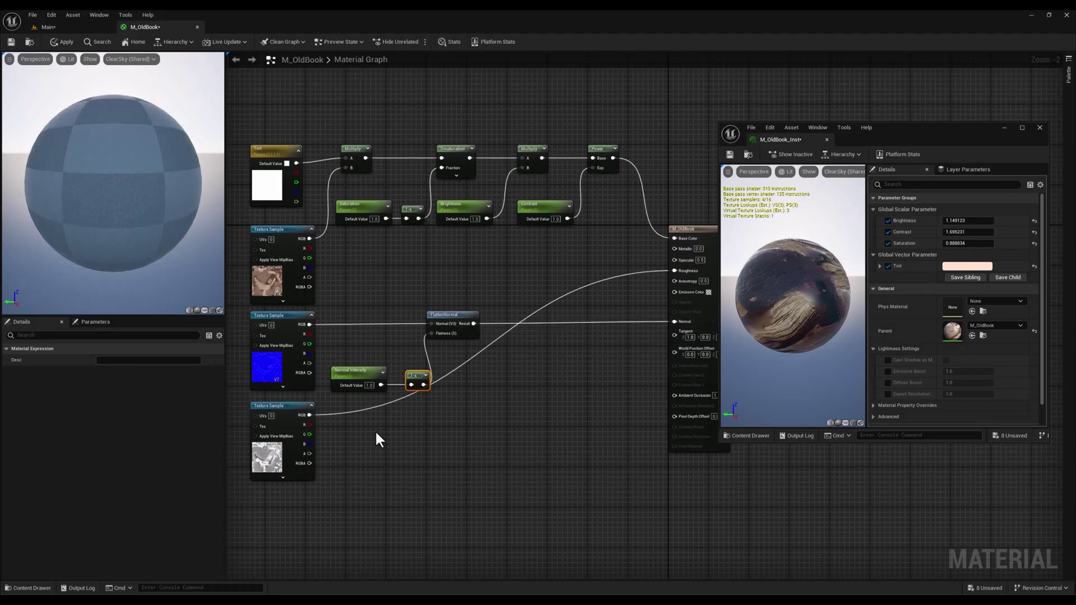
right_click_drag(429, 425, 467, 424)
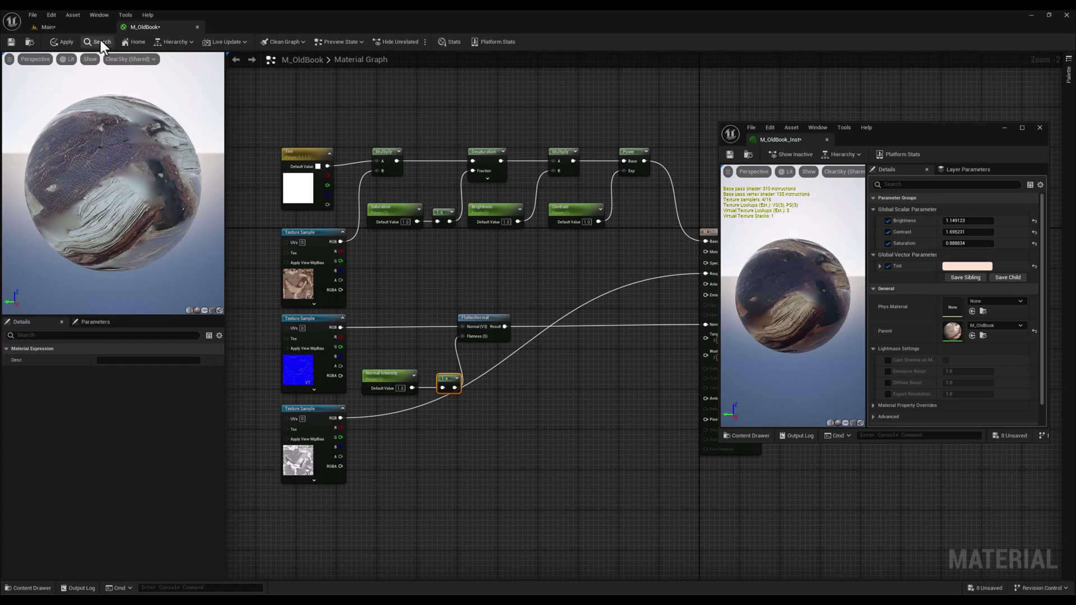
left_click(67, 46)
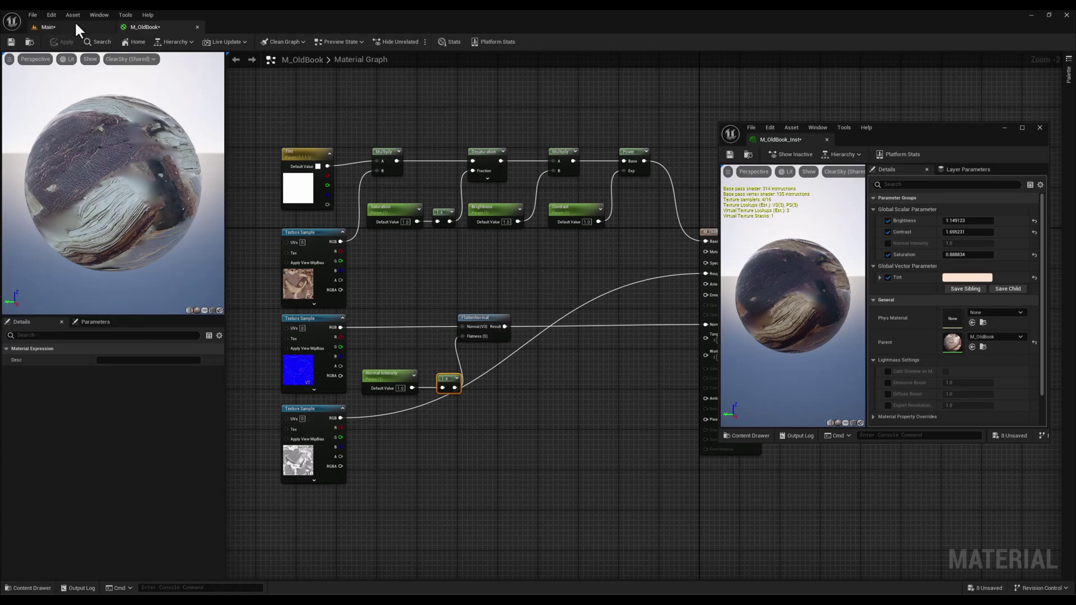
Set Normal Intensity to 3.5698, lower Saturation, drop Contrast to 1.443464, and try a pale blue Tint
left_click(75, 22)
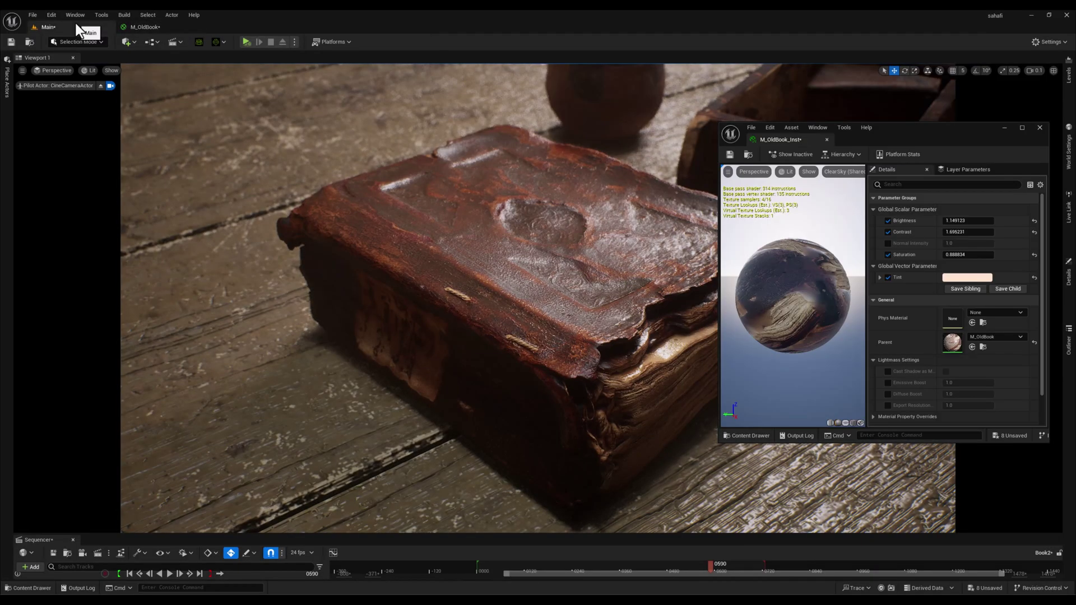
left_click(888, 243)
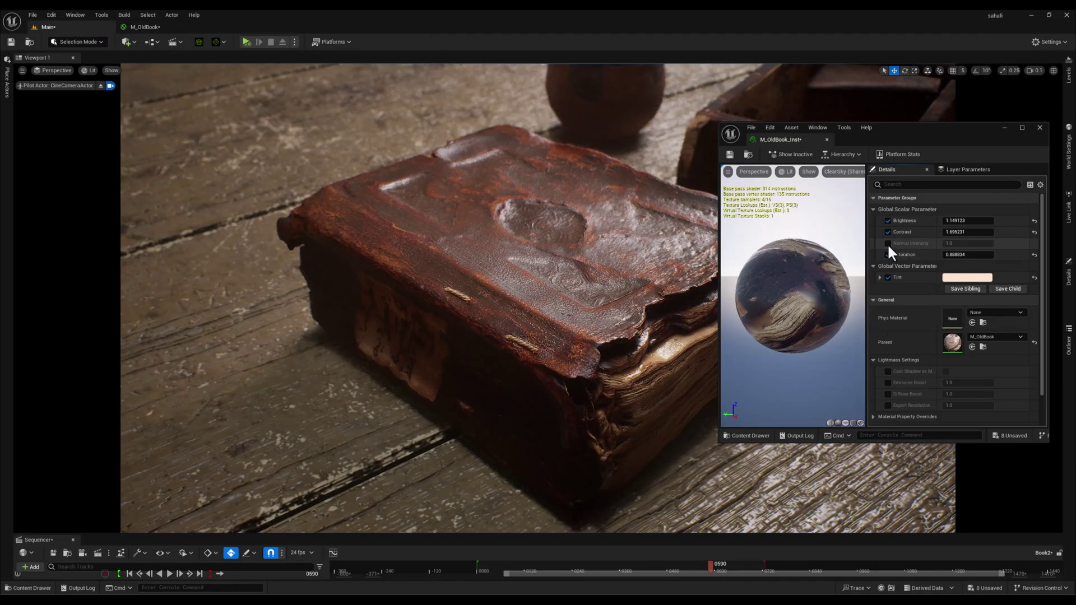
left_click_drag(956, 244, 1036, 243)
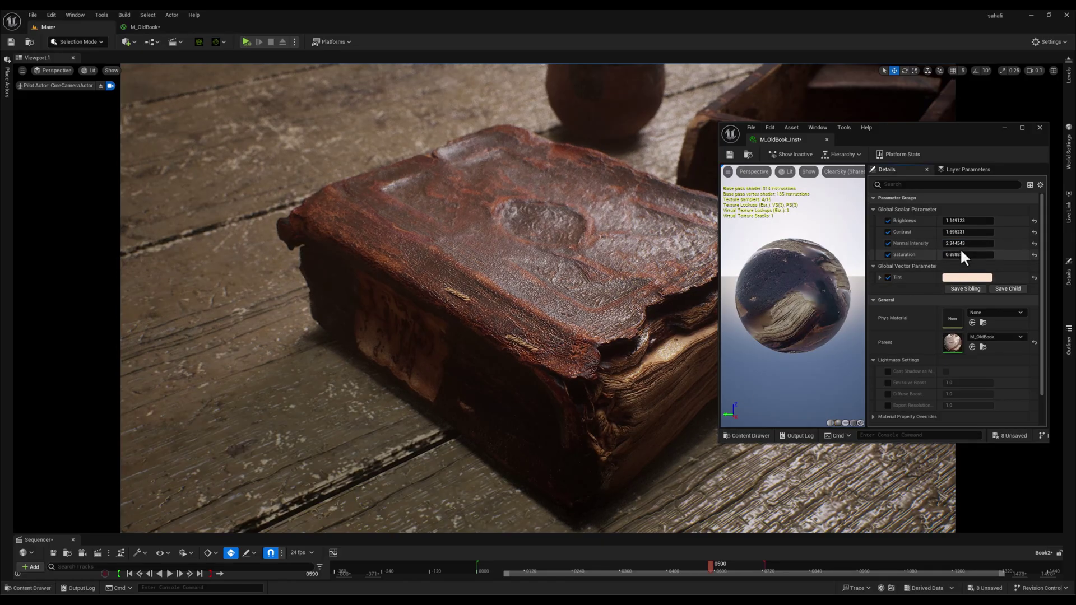
mouse_move(960, 255)
left_mouse_down()
mouse_move(934, 254)
mouse_move(972, 255)
mouse_move(963, 244)
left_mouse_up()
left_click_drag(969, 232, 953, 232)
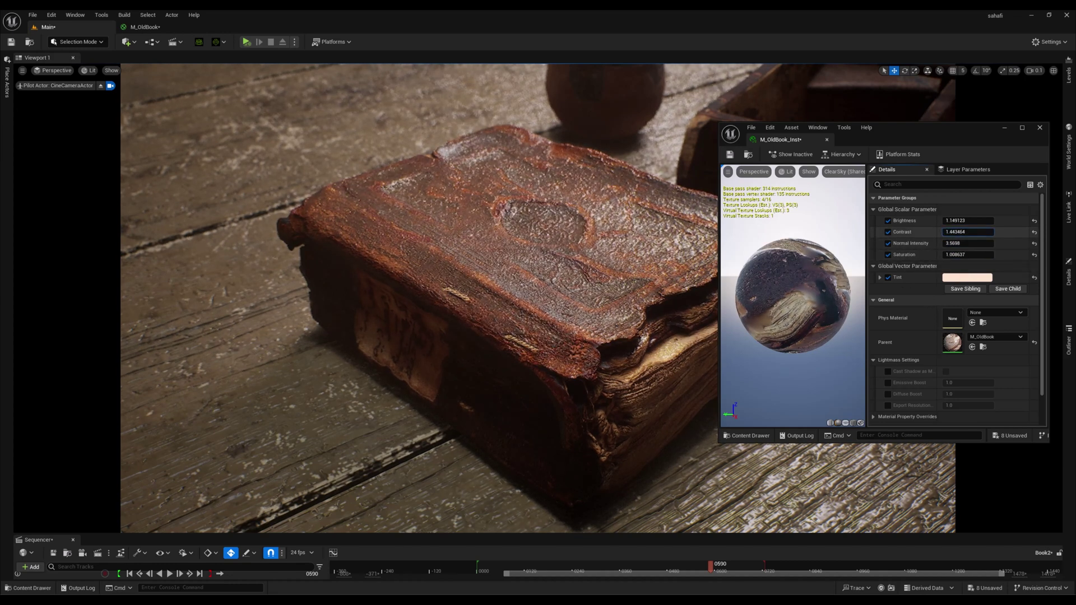
left_click(962, 278)
left_click_drag(833, 361, 820, 351)
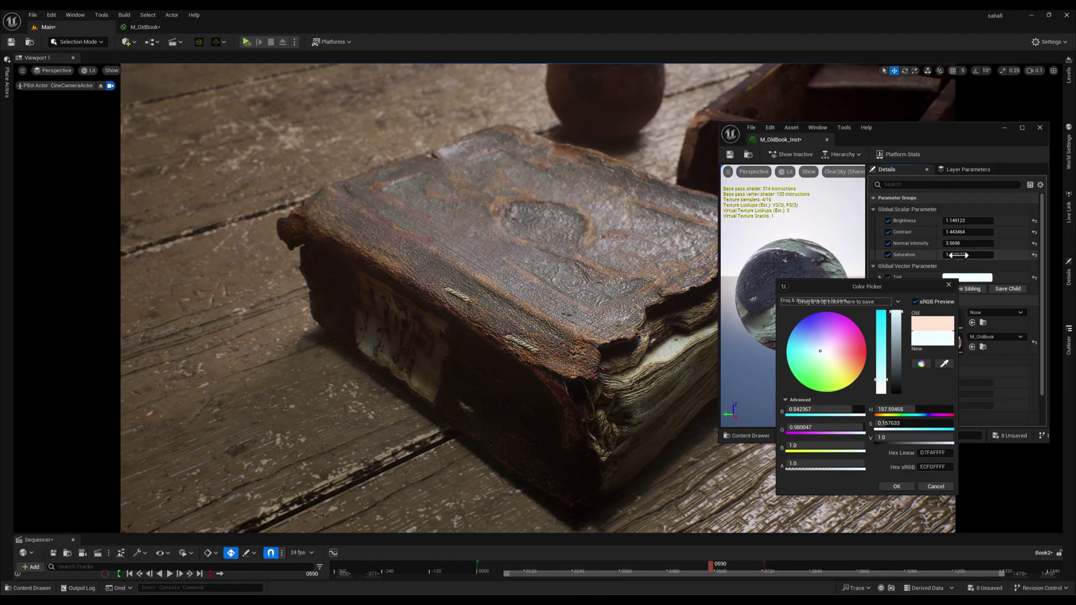